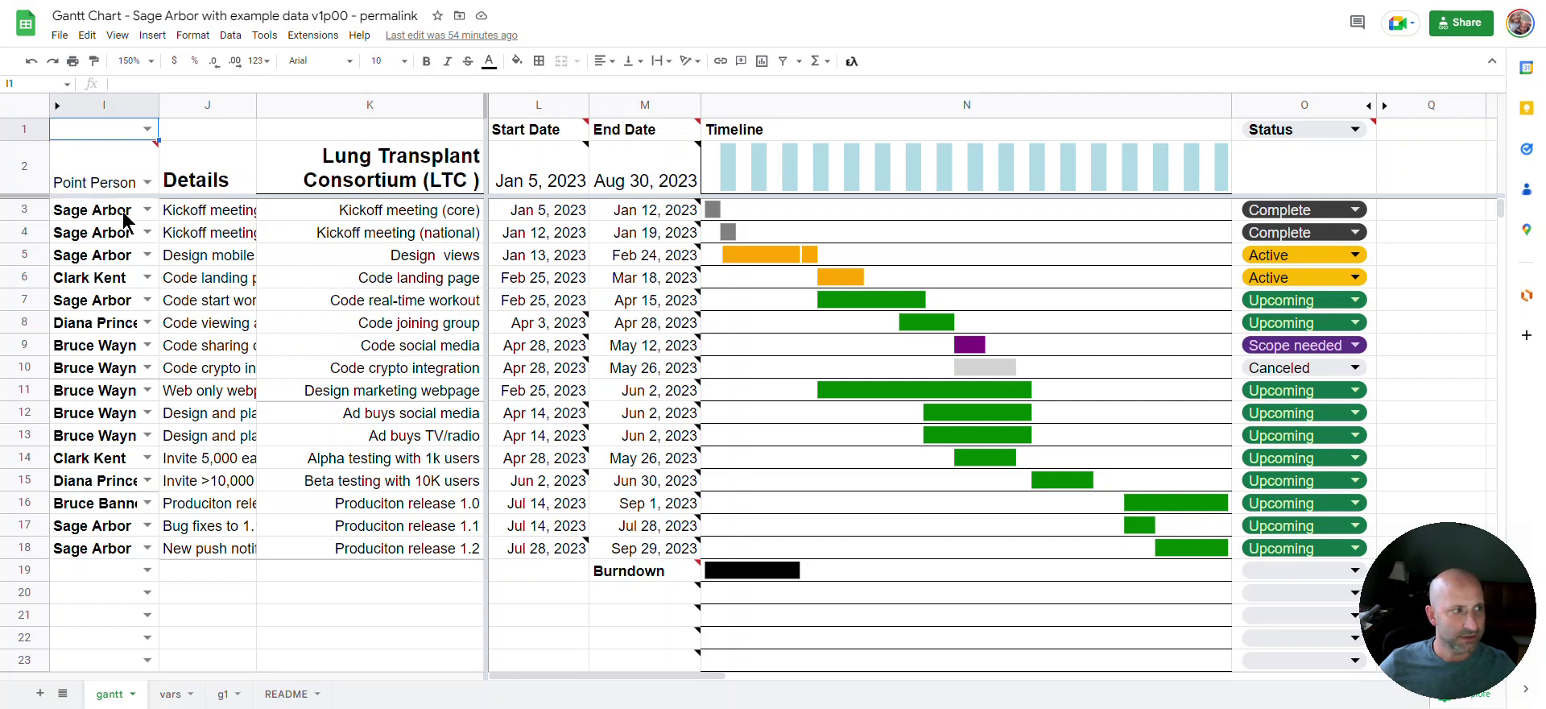
Review the first task's dates, then set row 7's status to Active and back to Upcoming
{"action": "left_click", "coordinate": [585, 206]}
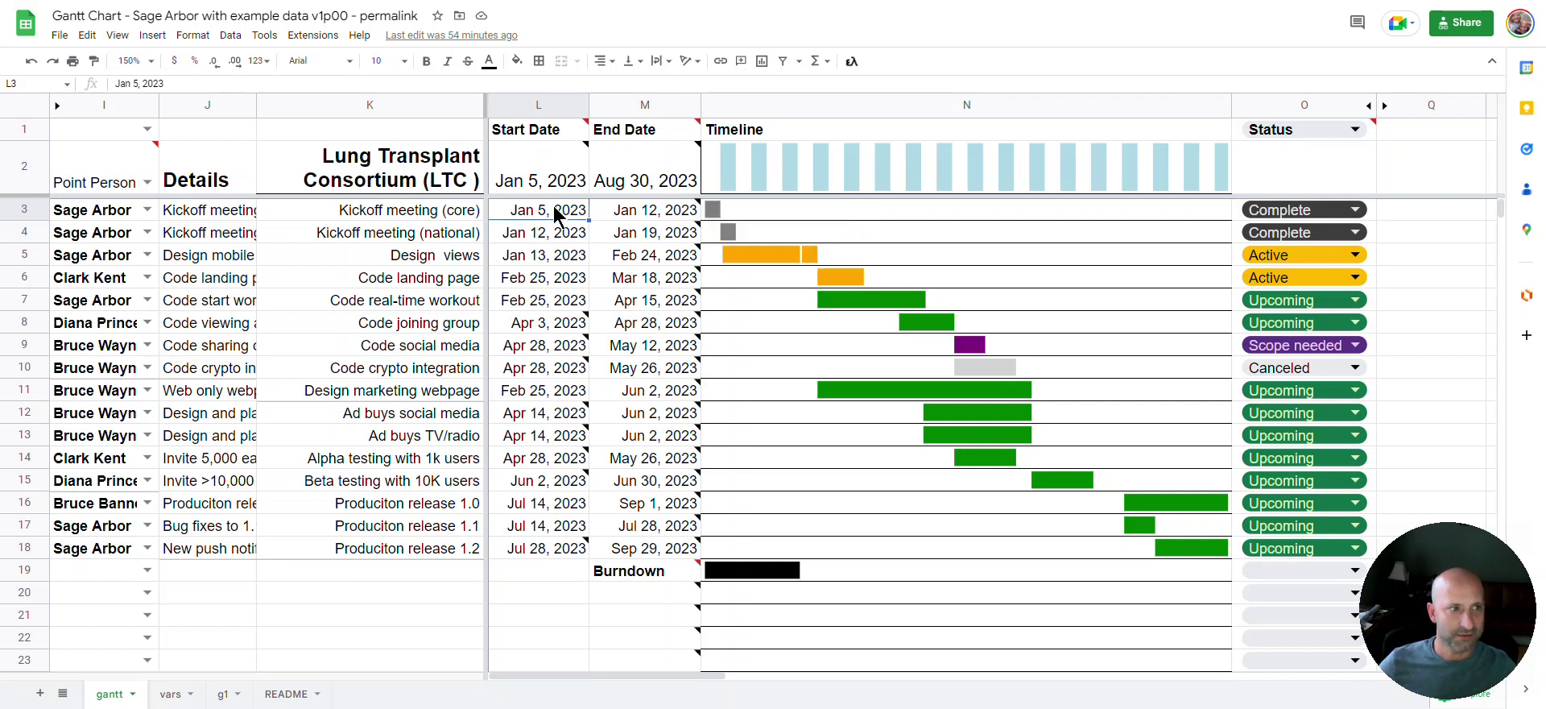
{"action": "left_click", "coordinate": [626, 213]}
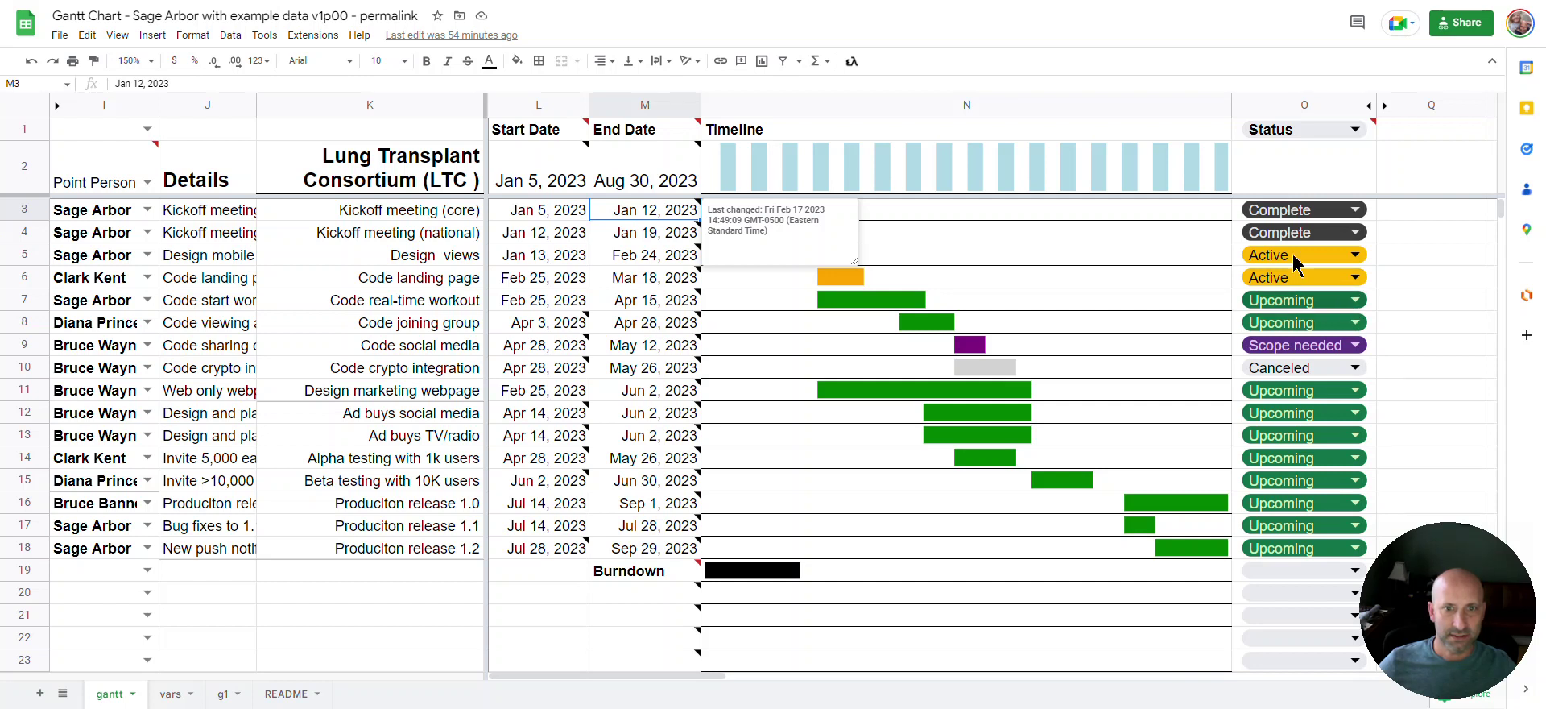
{"action": "left_click", "coordinate": [1316, 298]}
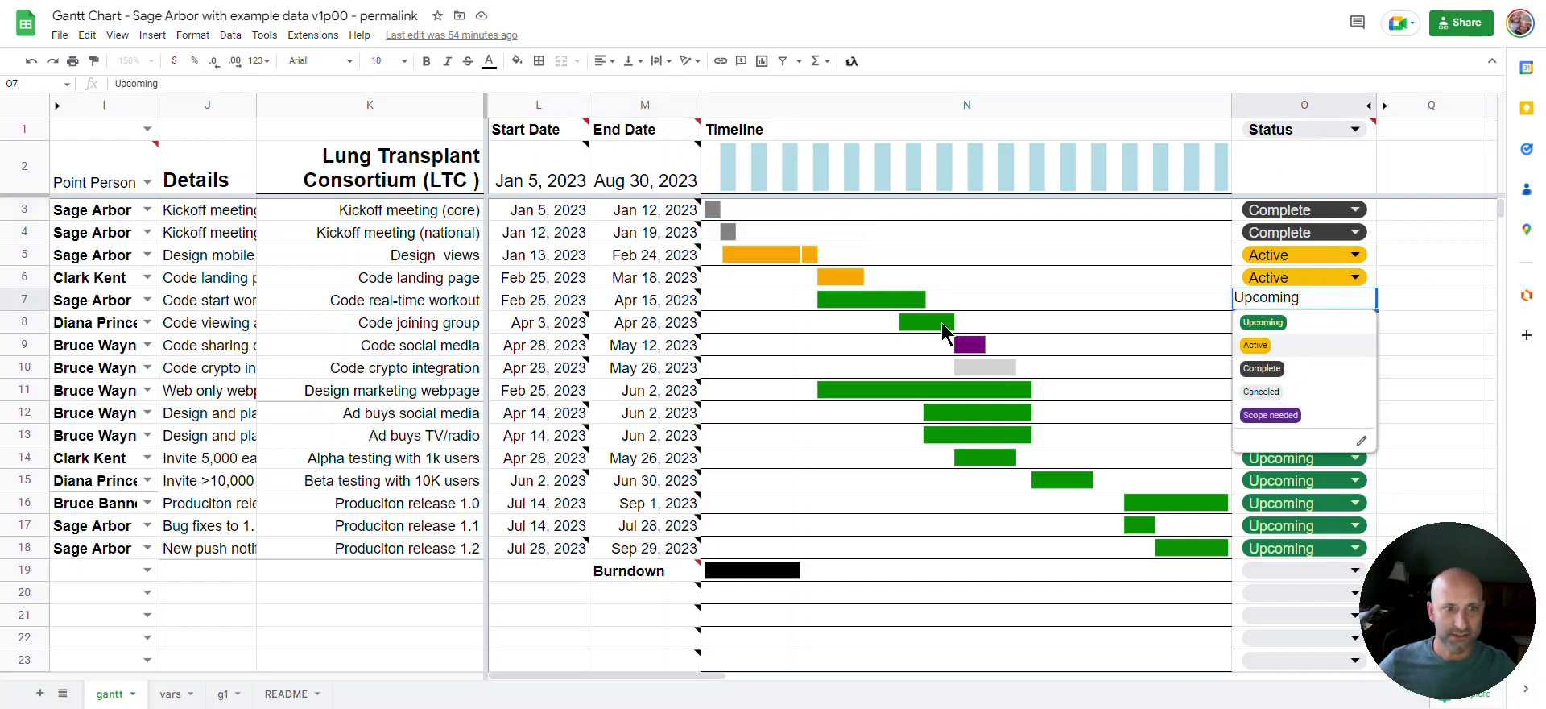
{"action": "key", "text": "Return"}
{"action": "left_click", "coordinate": [1351, 300]}
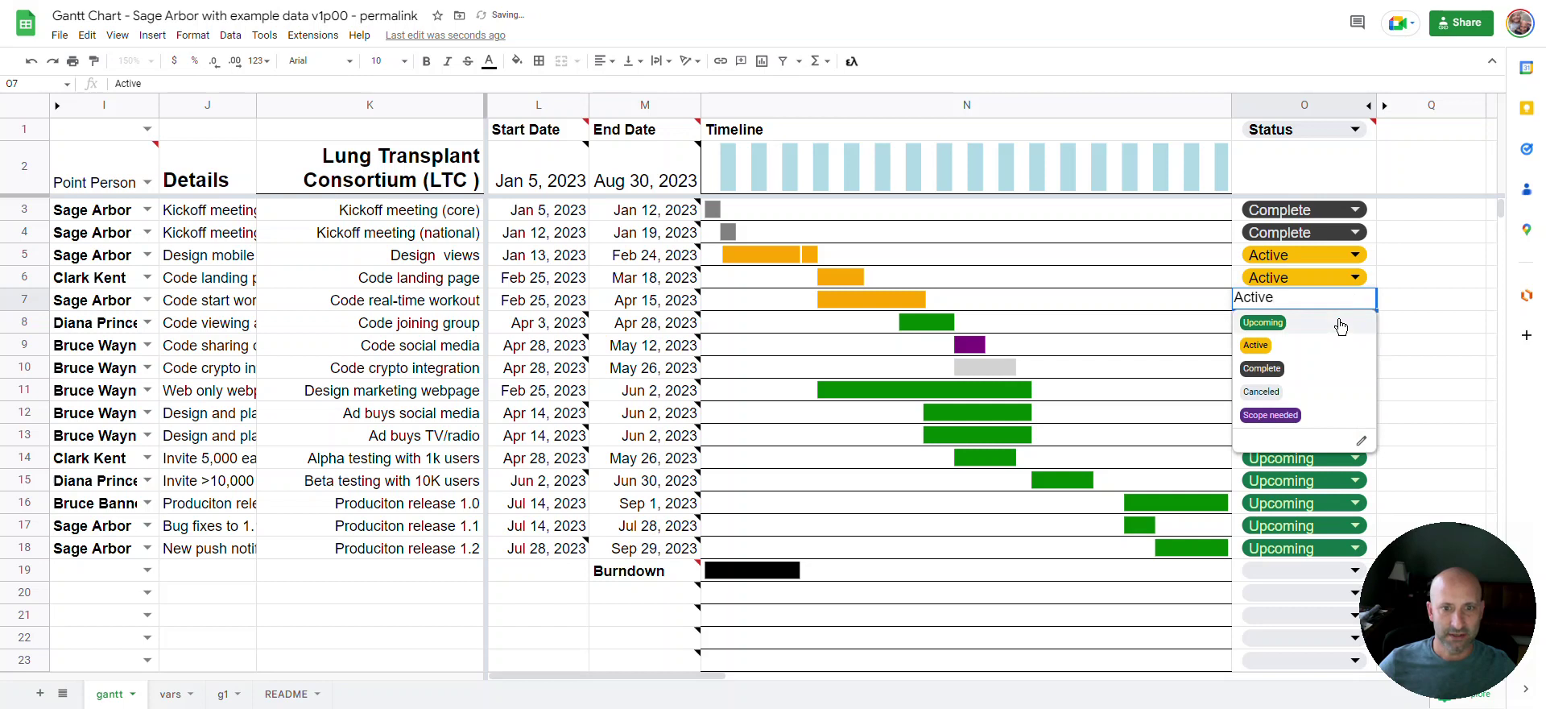
{"action": "left_click", "coordinate": [1339, 325]}
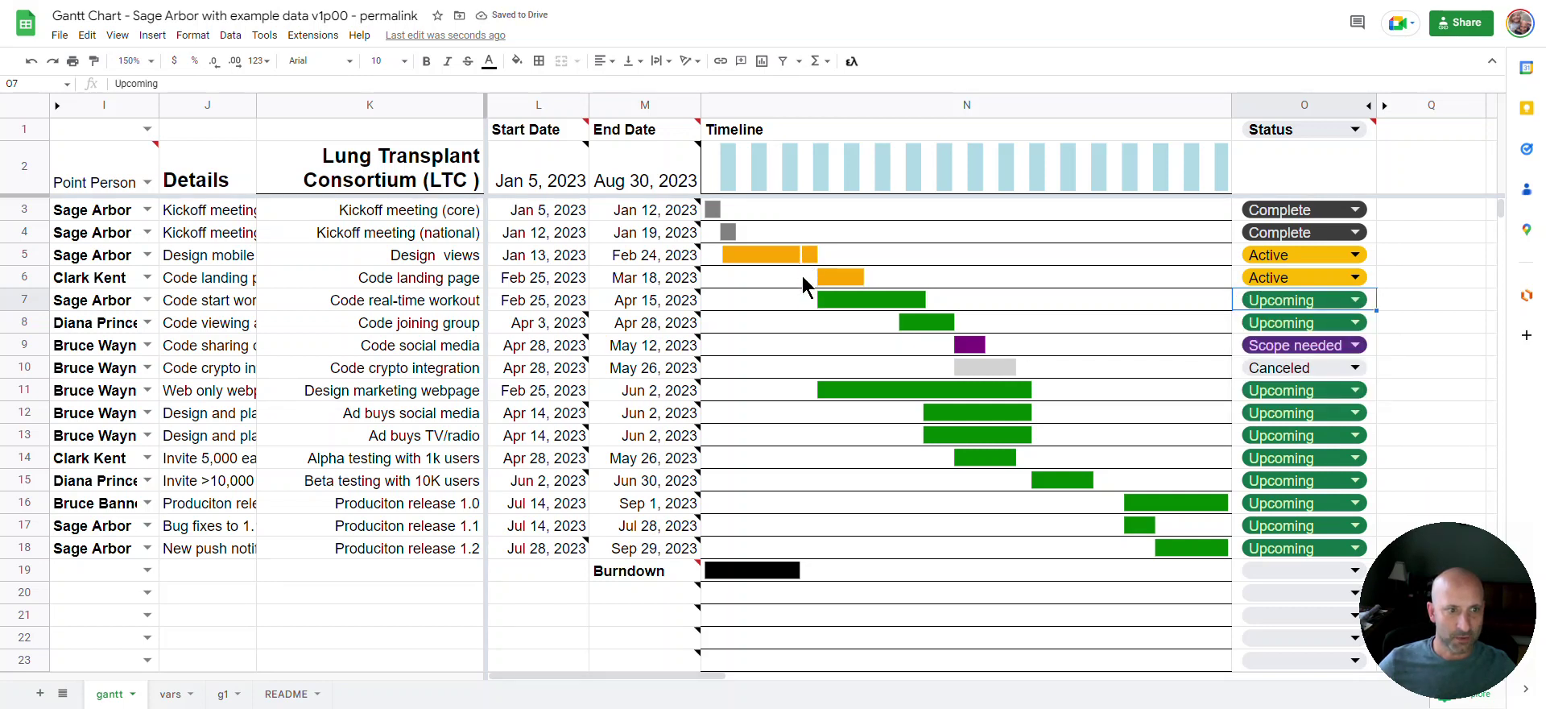
Change Code landing page's start date to Jan 31, 2023, then review task names and J5/J6 details
{"action": "double_click", "coordinate": [560, 276]}
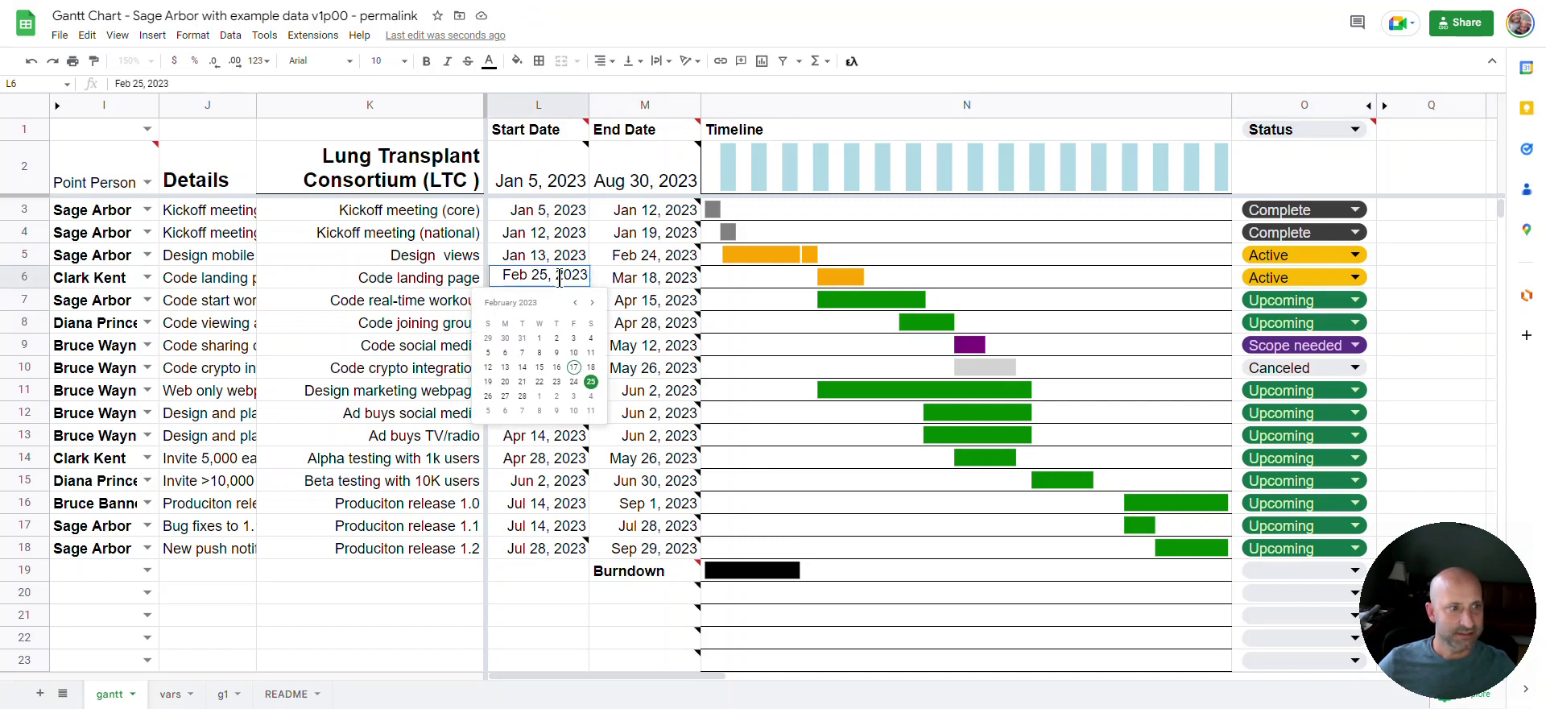
{"action": "left_click", "coordinate": [521, 337]}
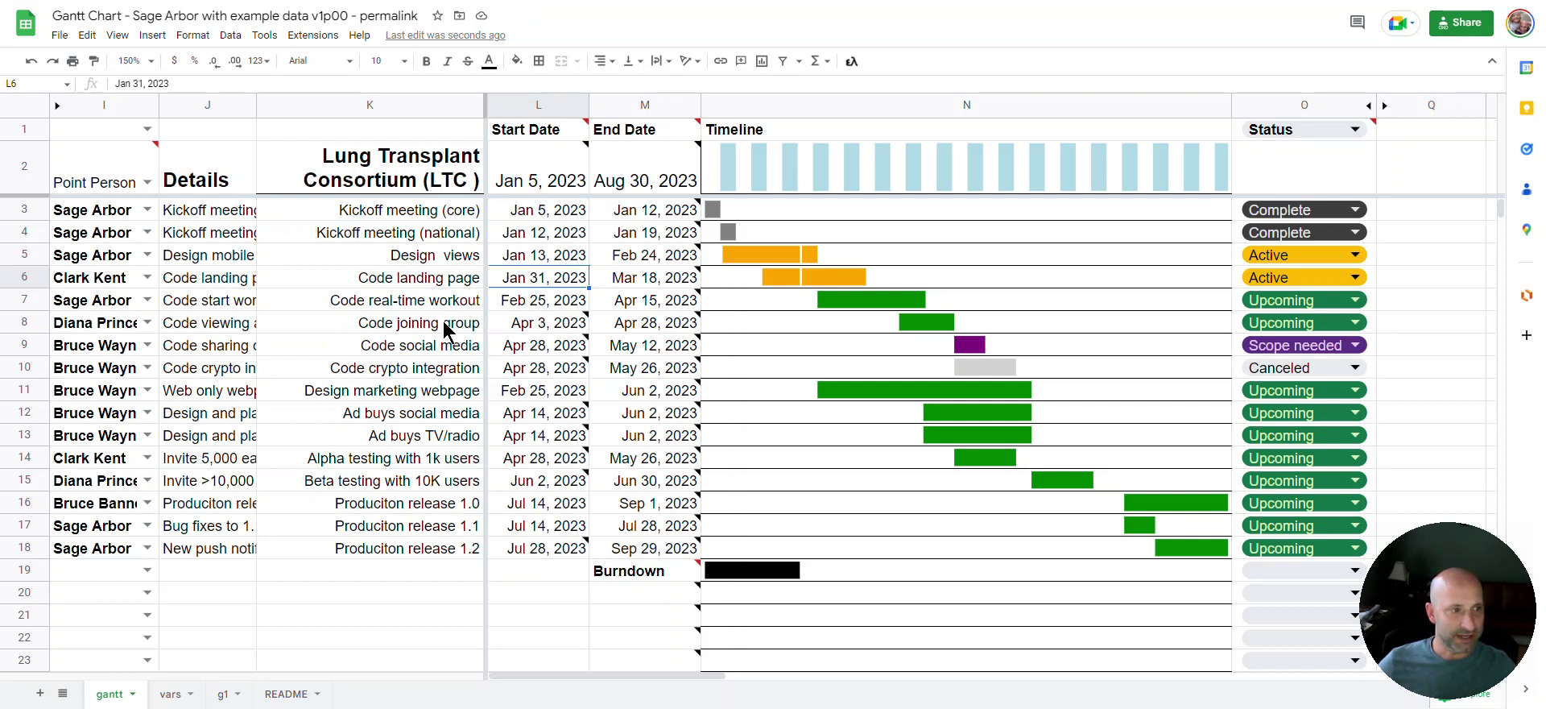
{"action": "left_click", "coordinate": [360, 229]}
{"action": "left_click", "coordinate": [362, 261]}
{"action": "left_click", "coordinate": [382, 305]}
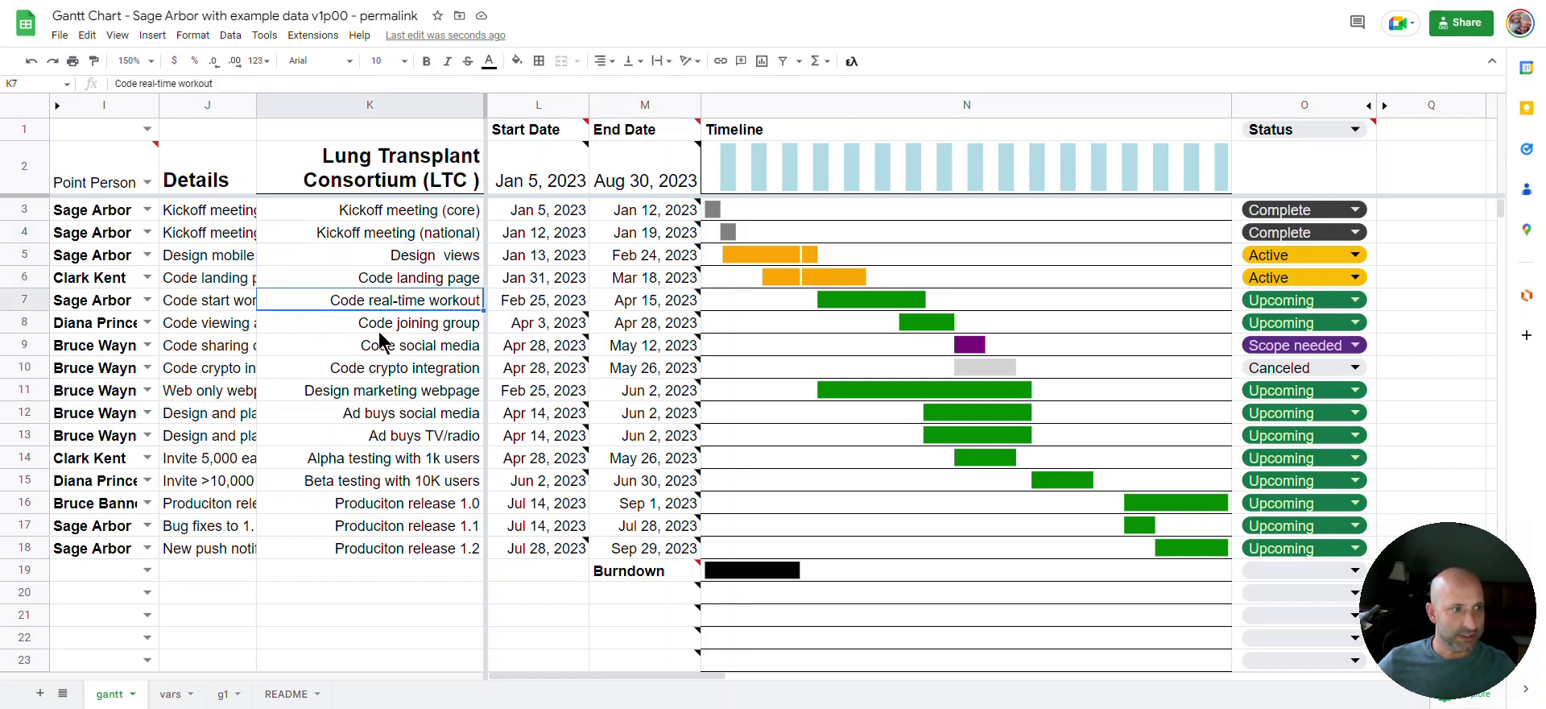
{"action": "left_click", "coordinate": [207, 249]}
{"action": "double_click", "coordinate": [206, 249]}
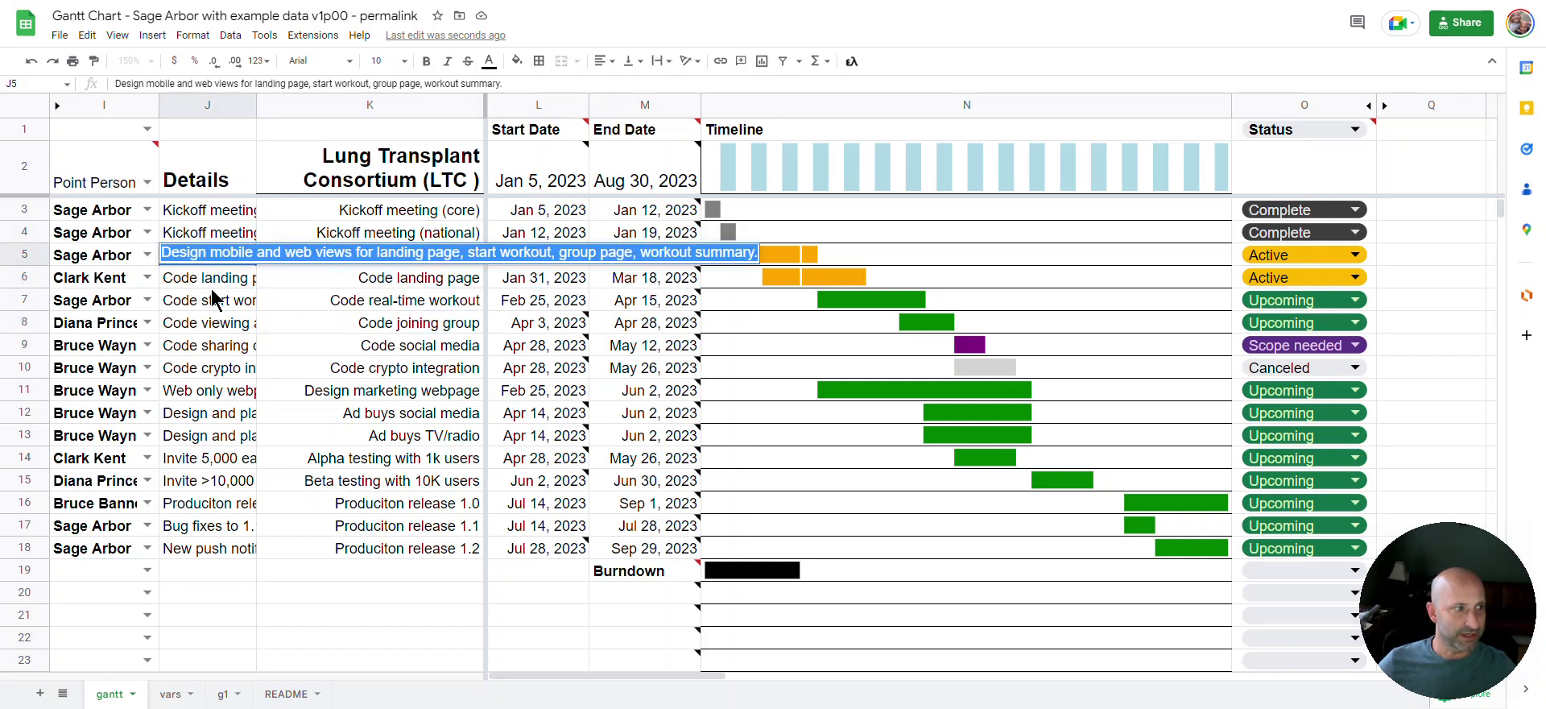
{"action": "left_click", "coordinate": [210, 284]}
{"action": "double_click", "coordinate": [216, 278]}
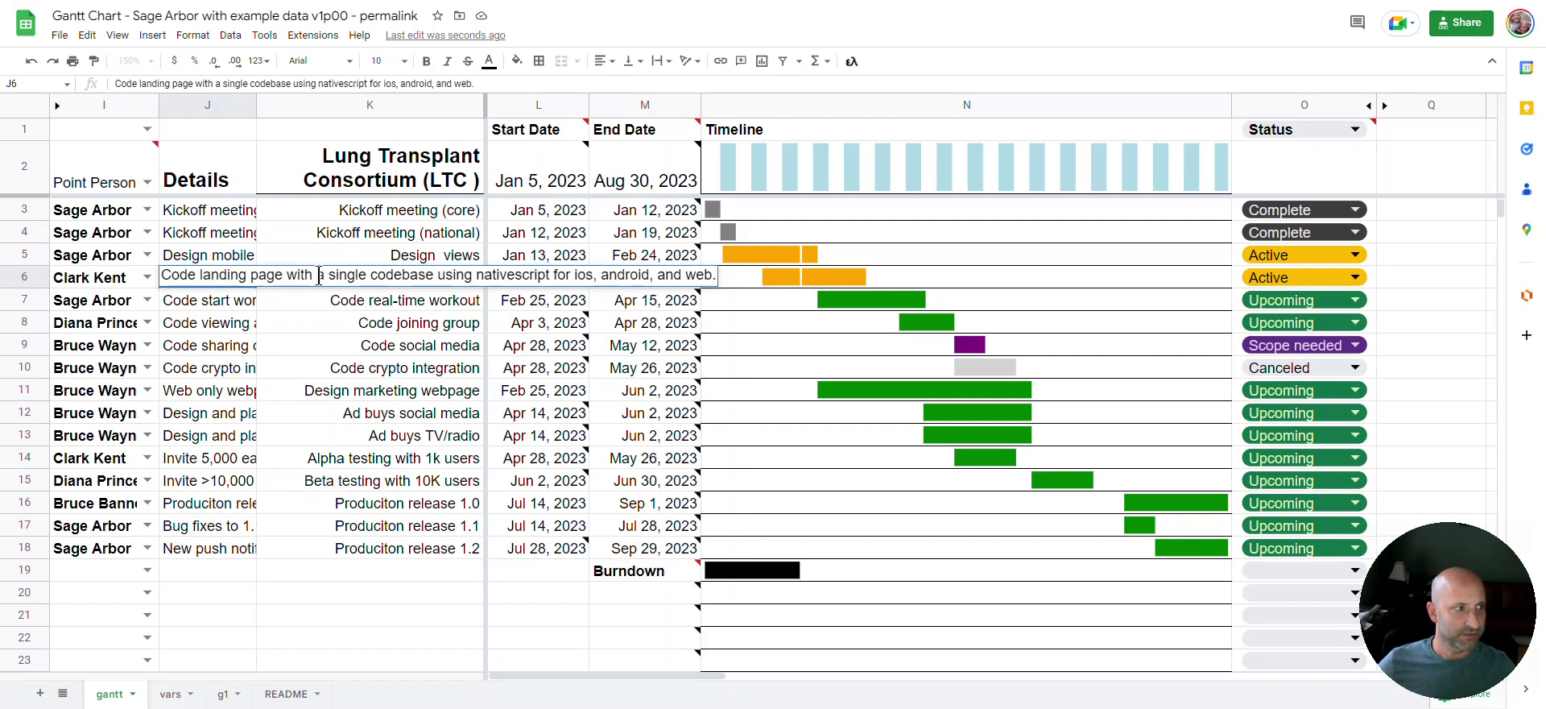
{"action": "left_click", "coordinate": [110, 215]}
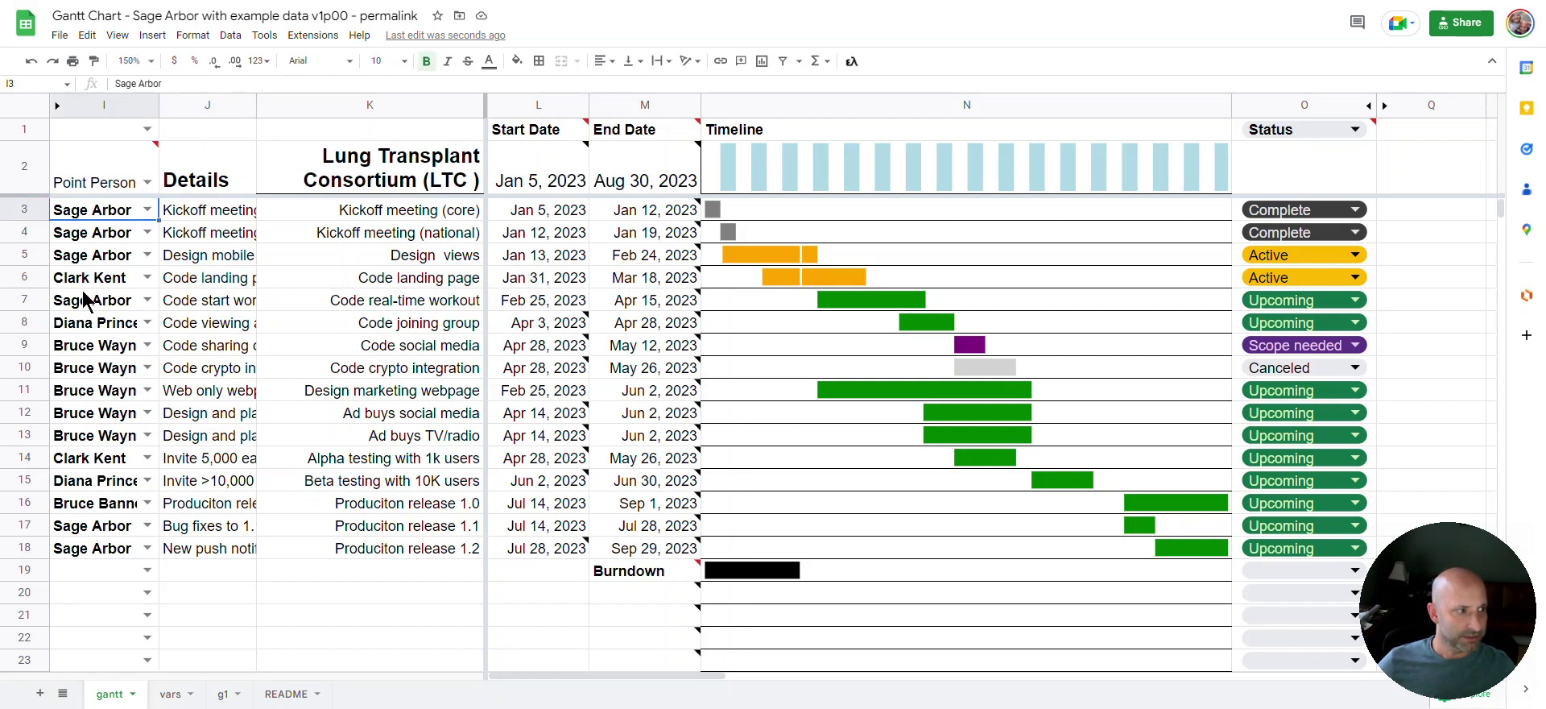
On the vars sheet, select the people and roles (A2:B6) and status options (C2:C6), then return to gantt
{"action": "left_click", "coordinate": [170, 694]}
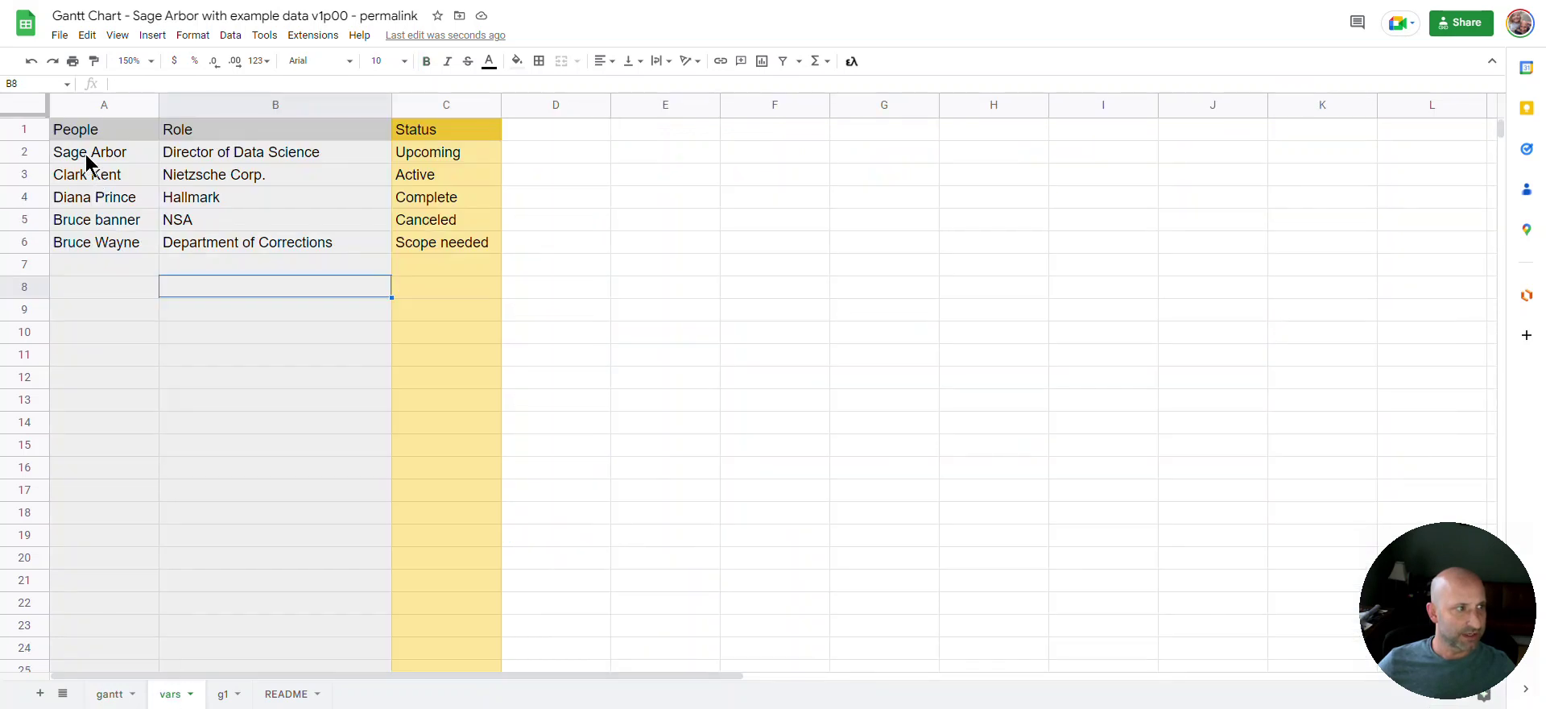
{"action": "left_click_drag", "start_coordinate": [86, 159], "coordinate": [215, 250]}
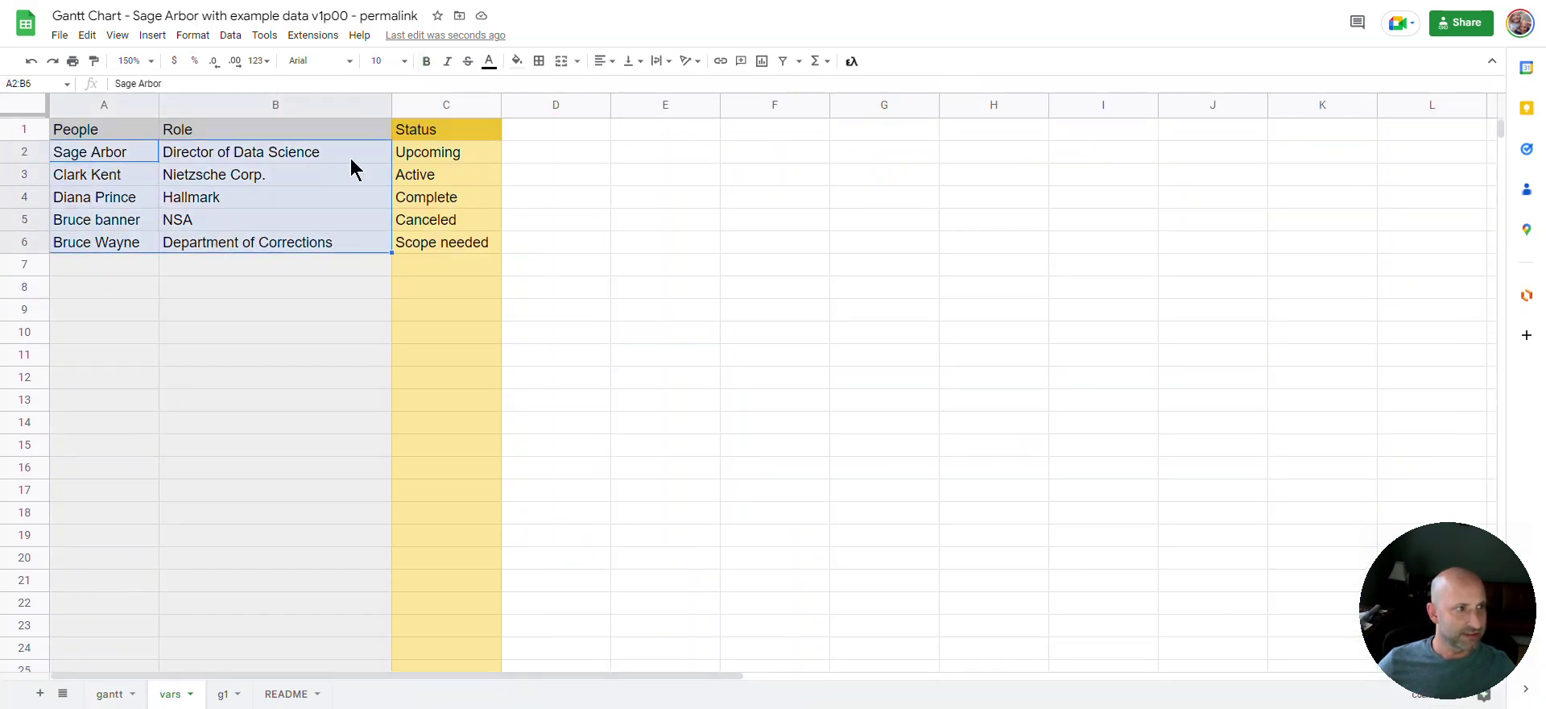
{"action": "left_click_drag", "start_coordinate": [409, 154], "coordinate": [414, 252]}
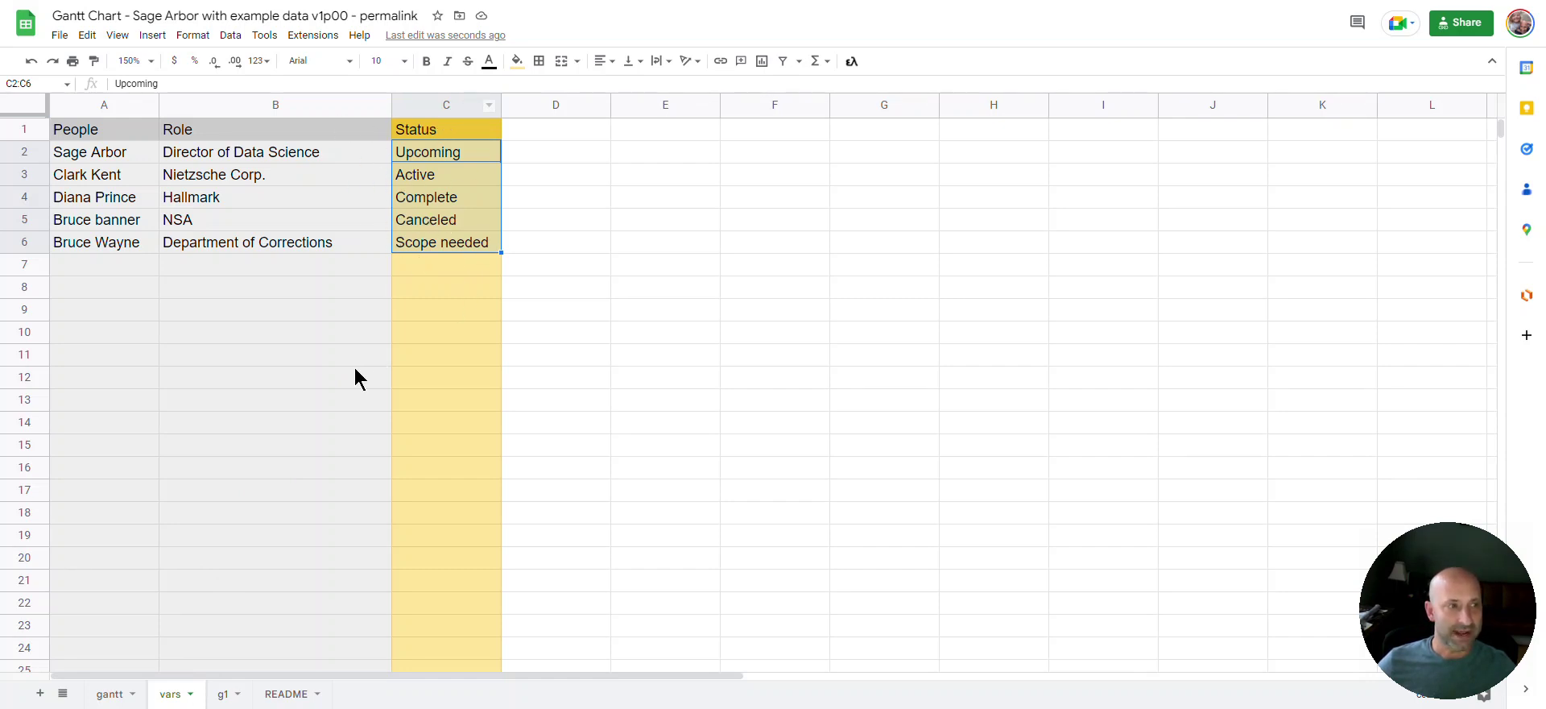
{"action": "left_click", "coordinate": [109, 692]}
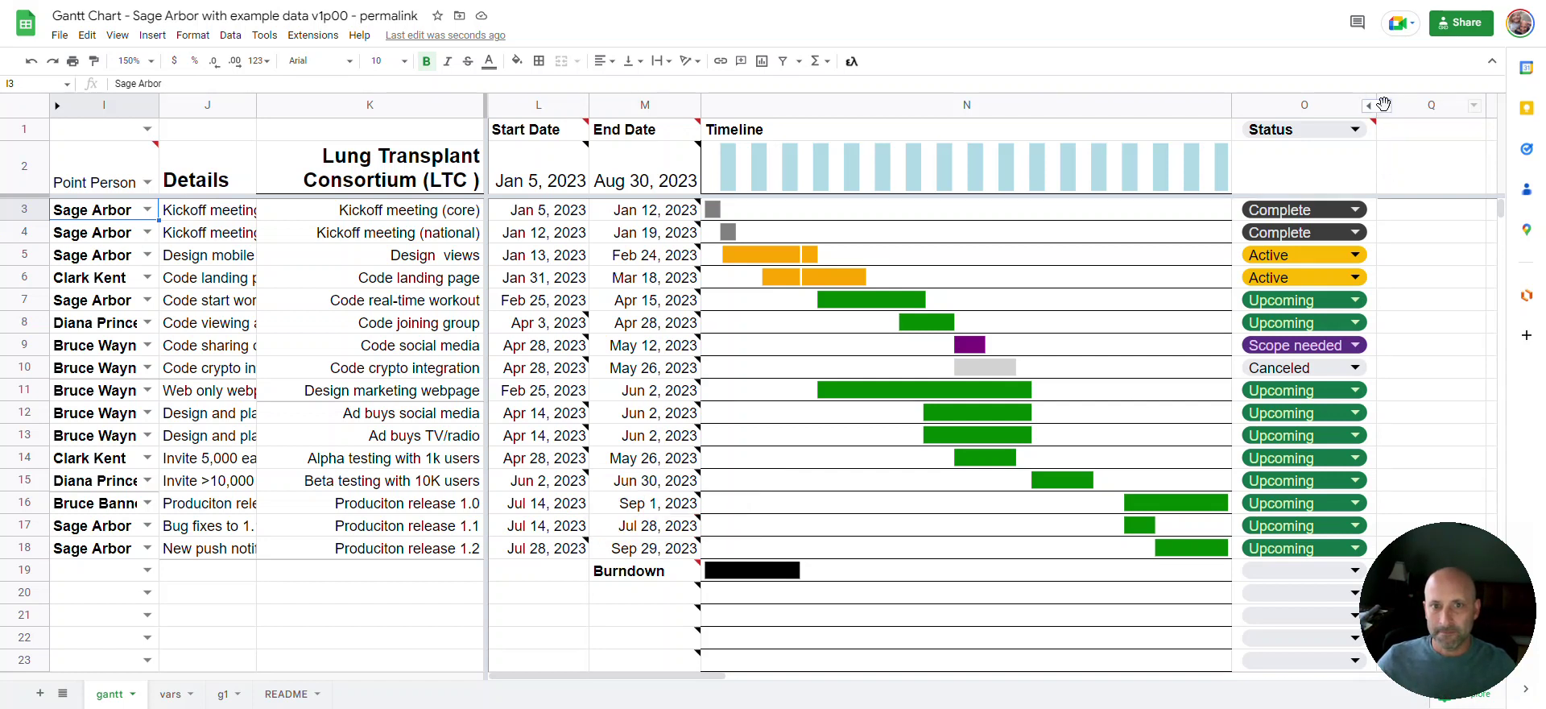
Unhide the Initial End Date column P beside Status, then go to the README sheet
{"action": "left_click", "coordinate": [1383, 105]}
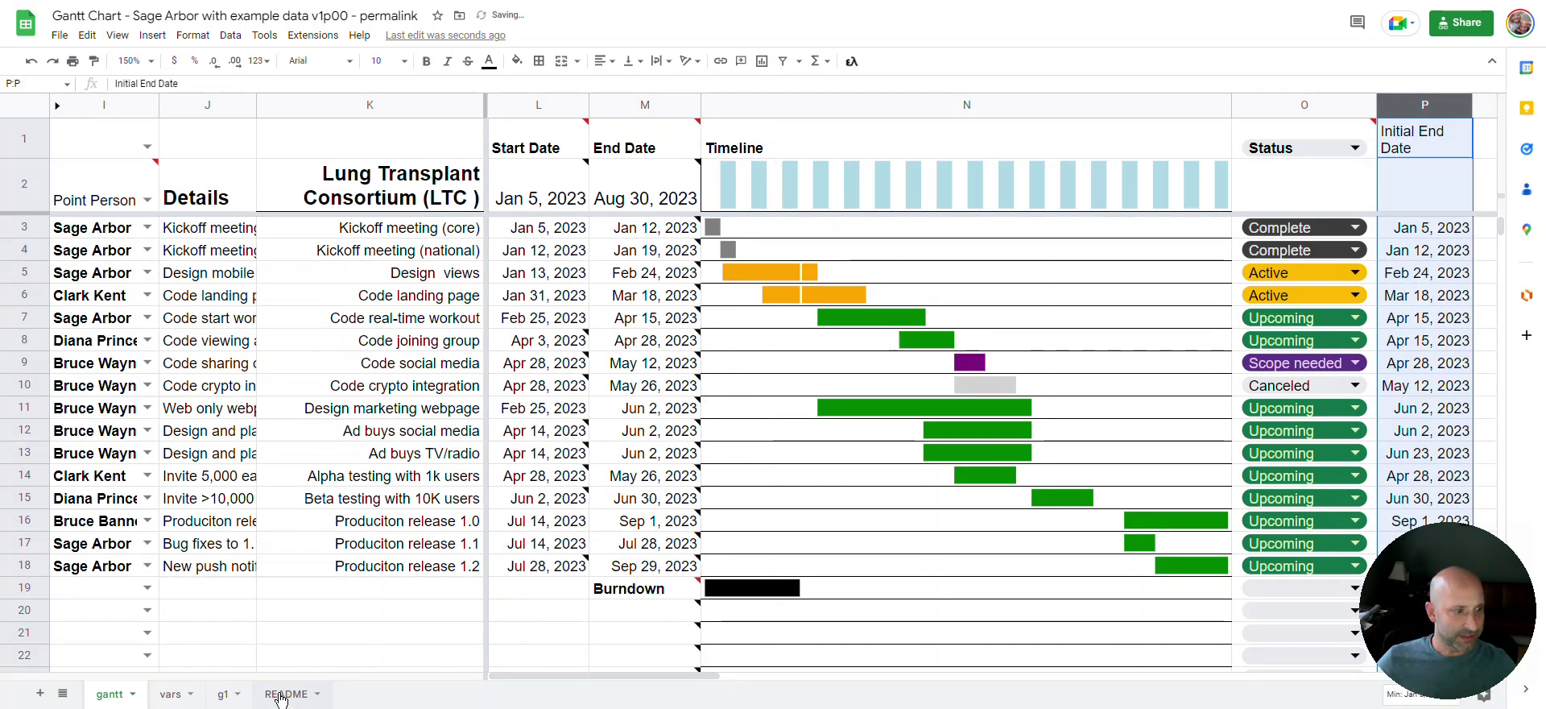
{"action": "left_click", "coordinate": [282, 694]}
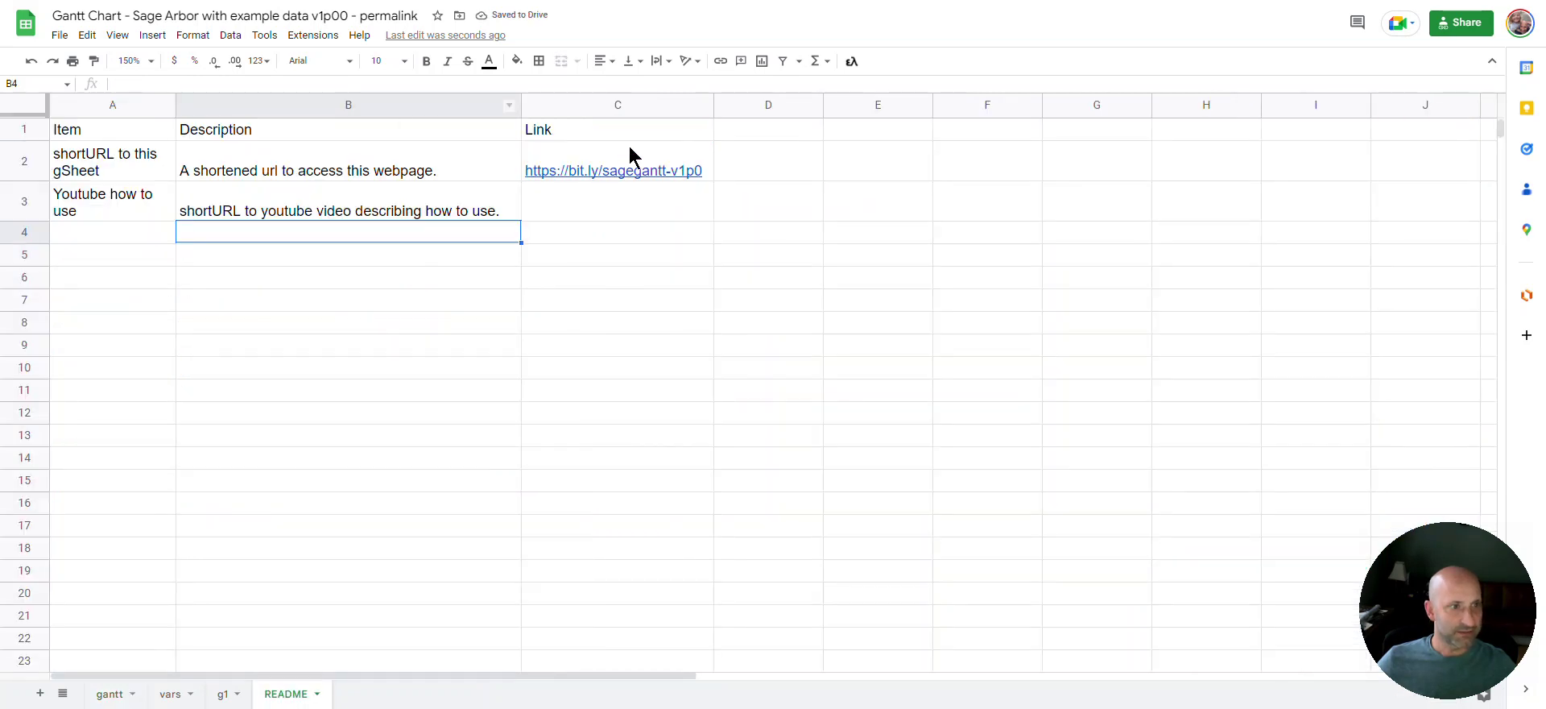
Preview the short link to this spreadsheet in README cell C2, then return to the gantt sheet
{"action": "left_click", "coordinate": [630, 154]}
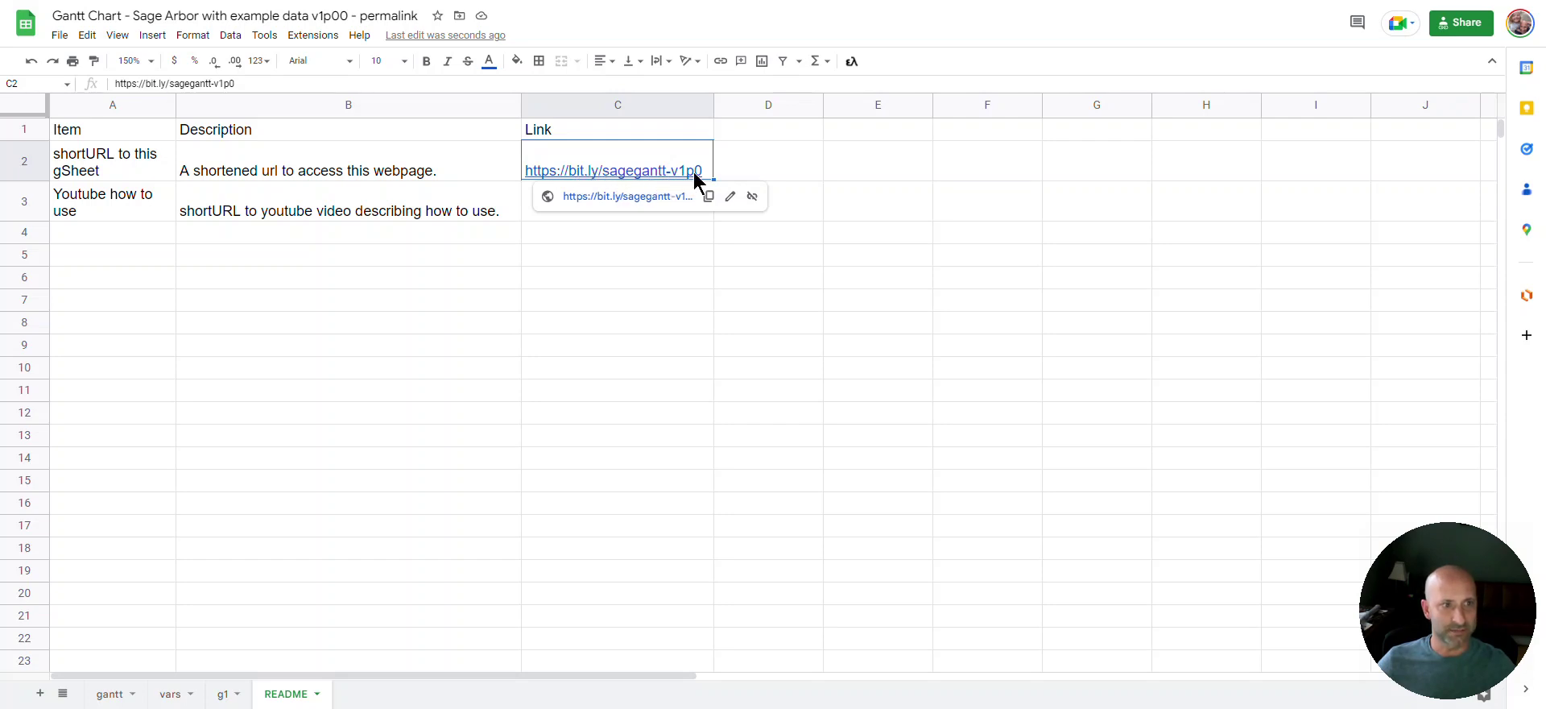
{"action": "left_click", "coordinate": [640, 303]}
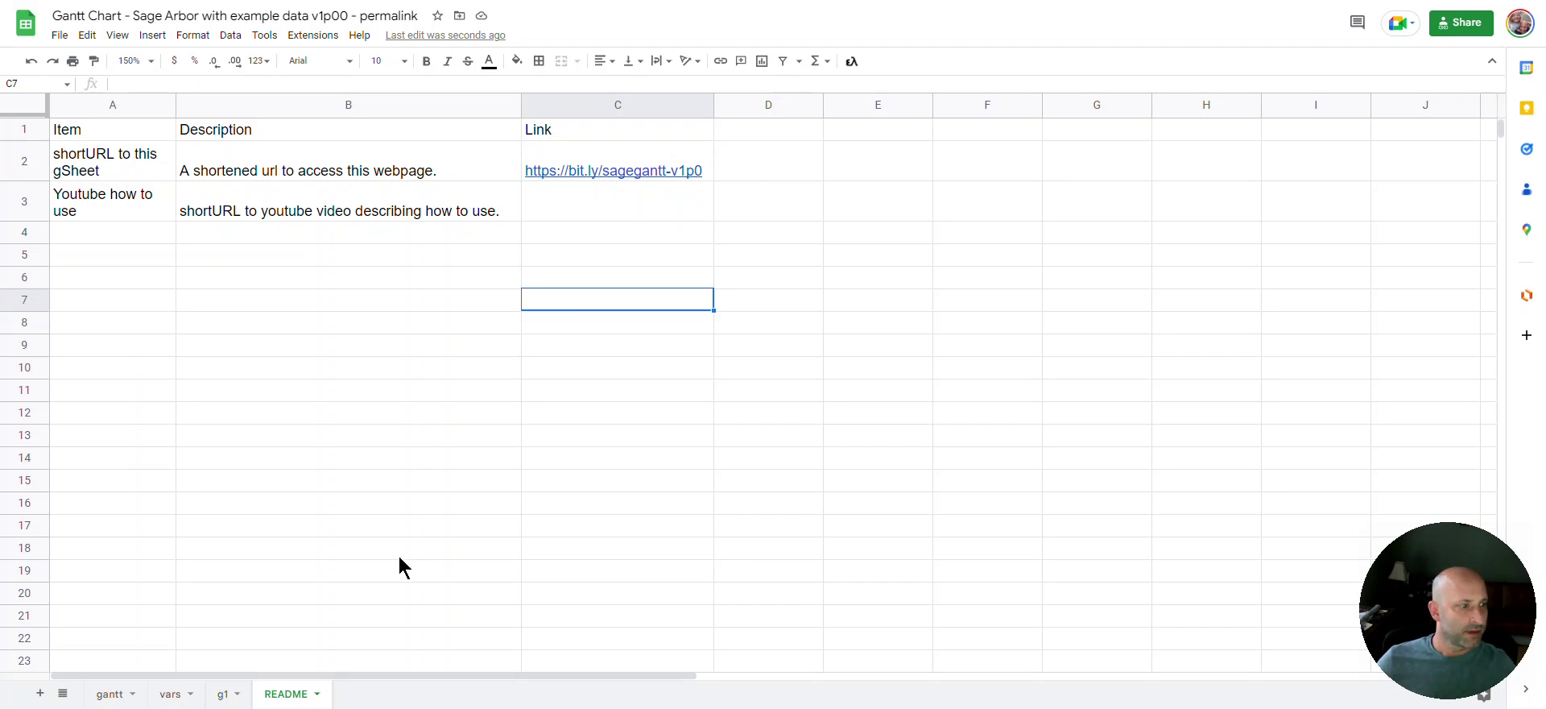
{"action": "left_click", "coordinate": [123, 694]}
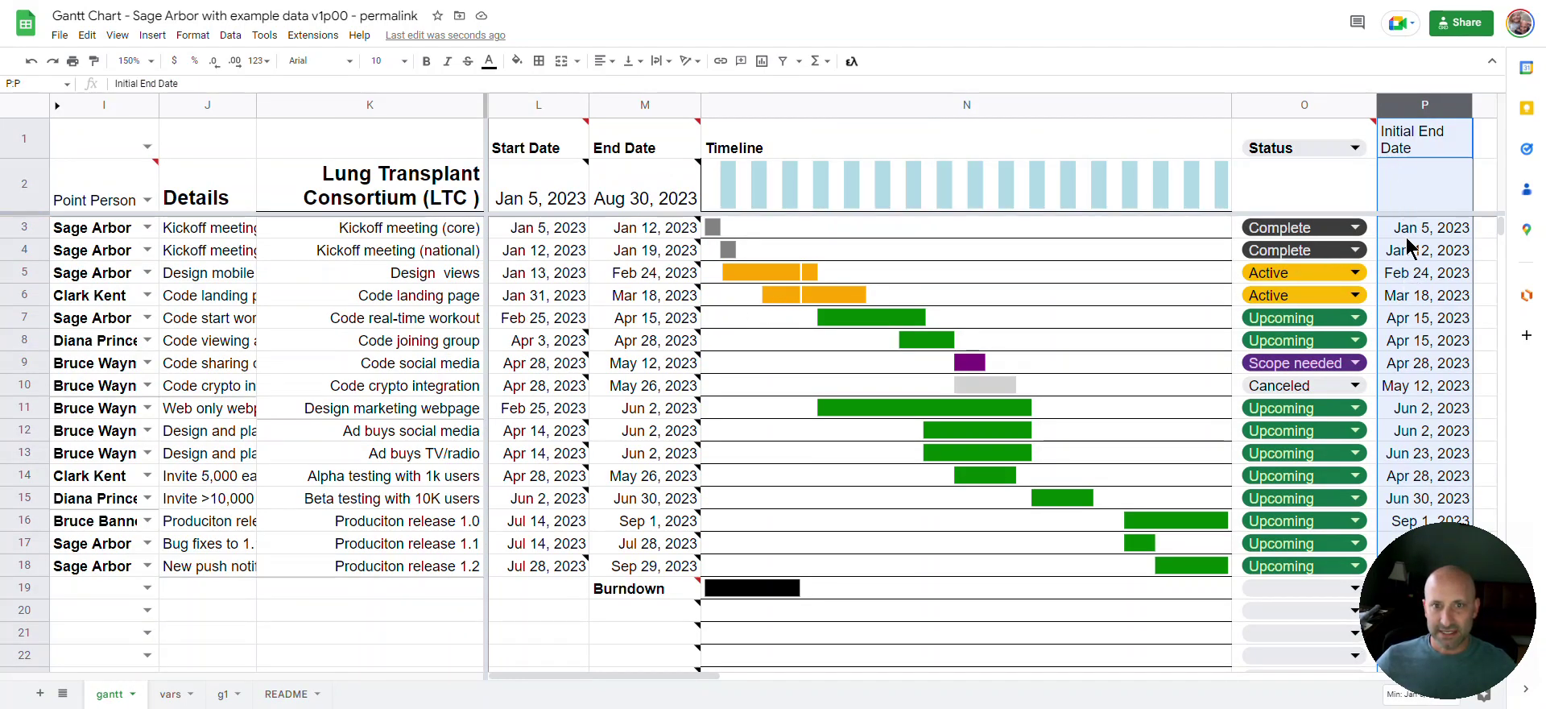
Change the Design views end date to Mar 2, 2023 and clear its initial end date in P5
{"action": "left_click", "coordinate": [633, 273]}
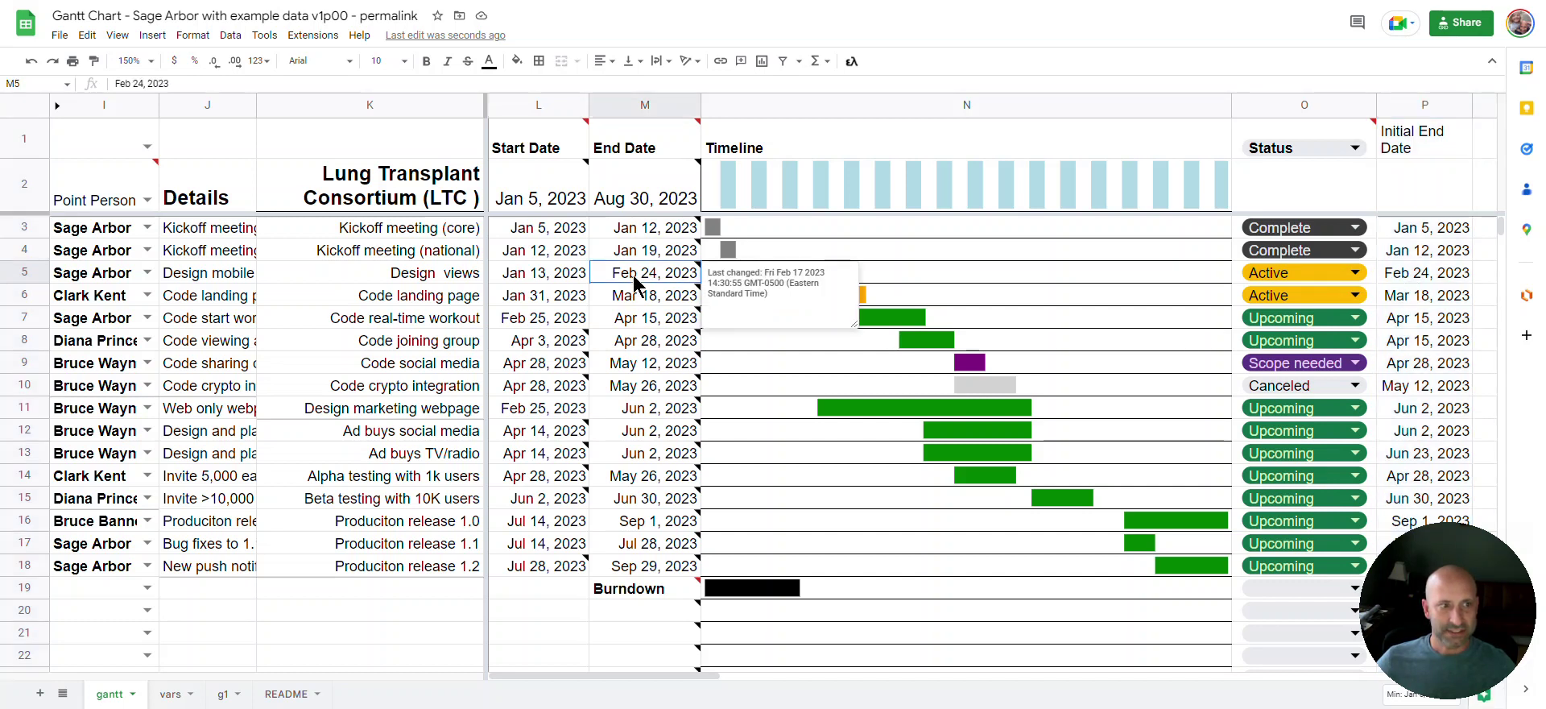
{"action": "left_click", "coordinate": [1392, 282], "text": "ctrl"}
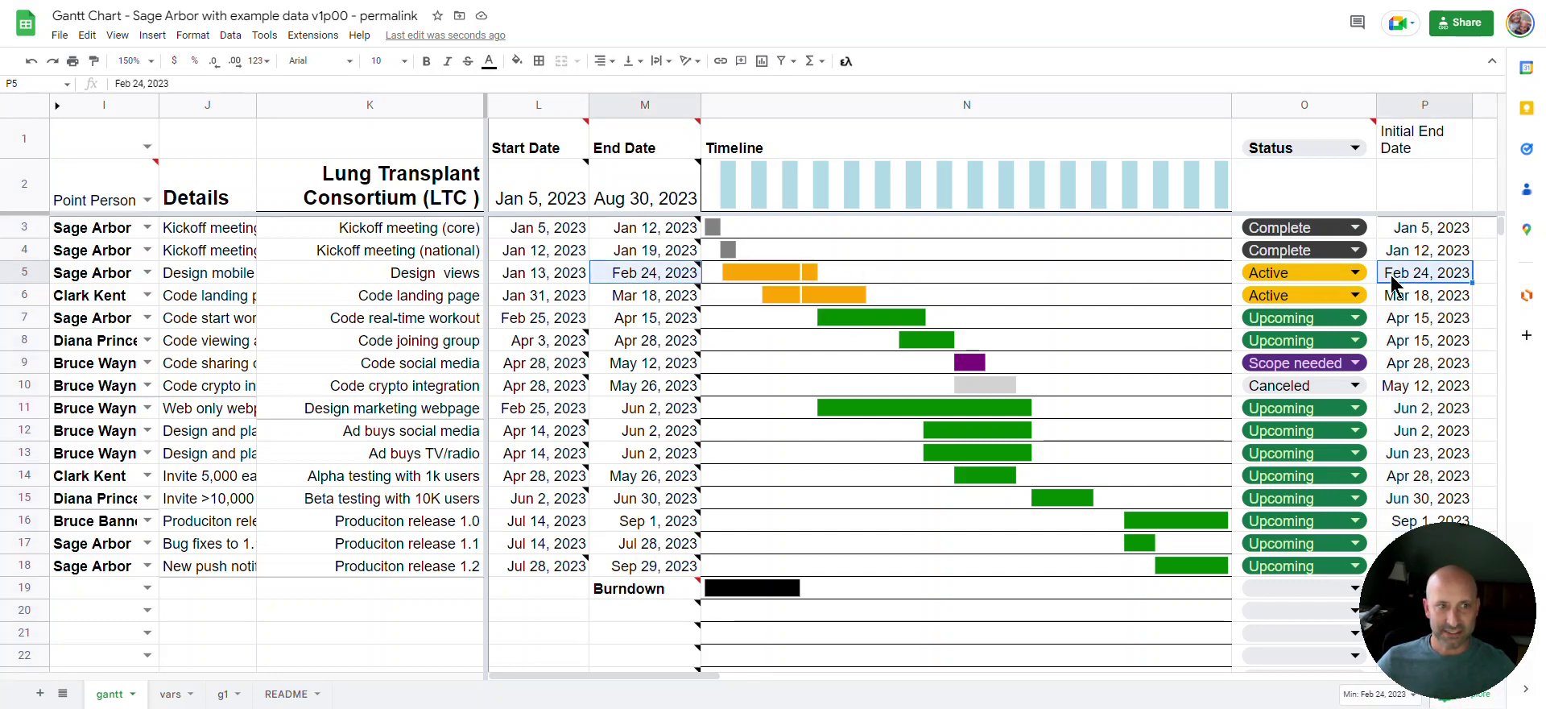
{"action": "double_click", "coordinate": [644, 272]}
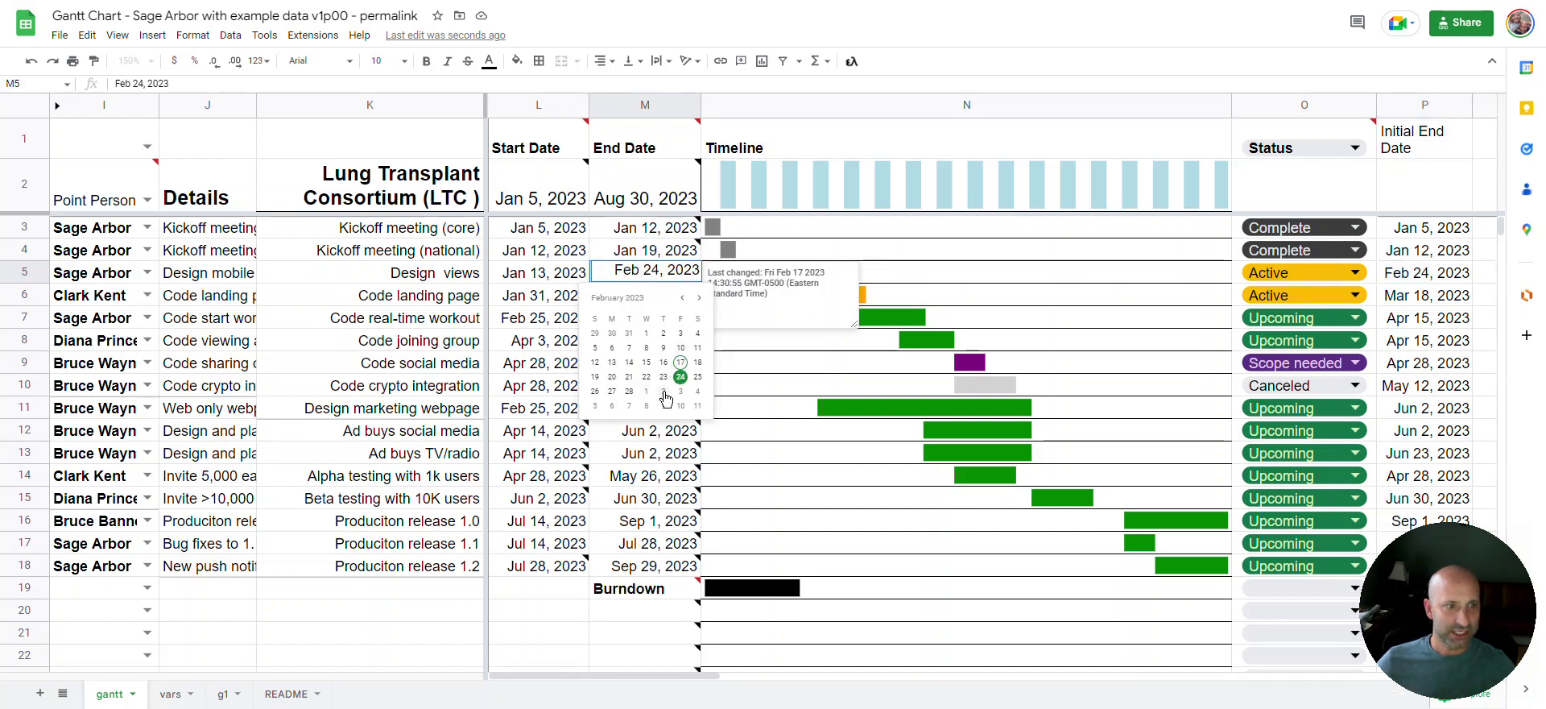
{"action": "left_click", "coordinate": [664, 391]}
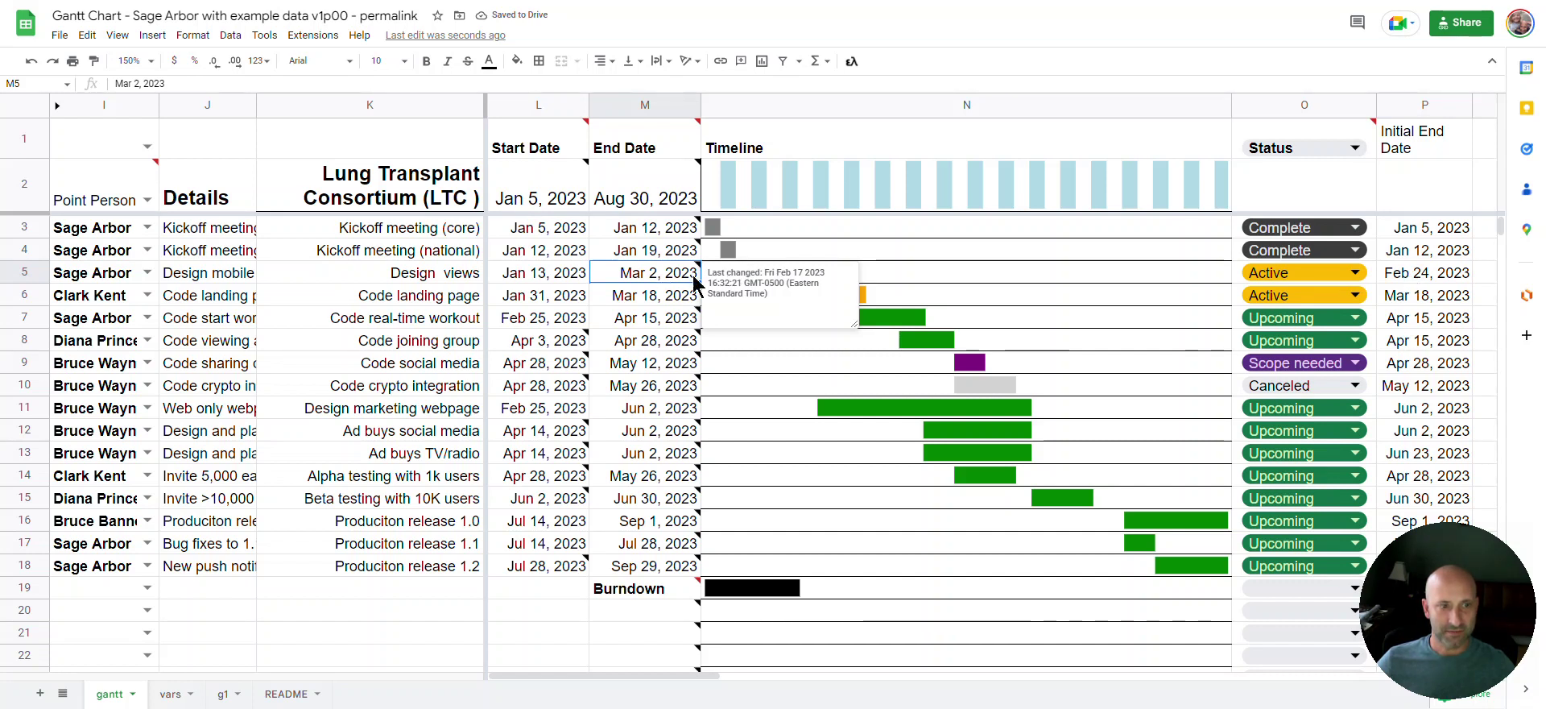
{"action": "left_click_drag", "start_coordinate": [766, 272], "coordinate": [806, 298]}
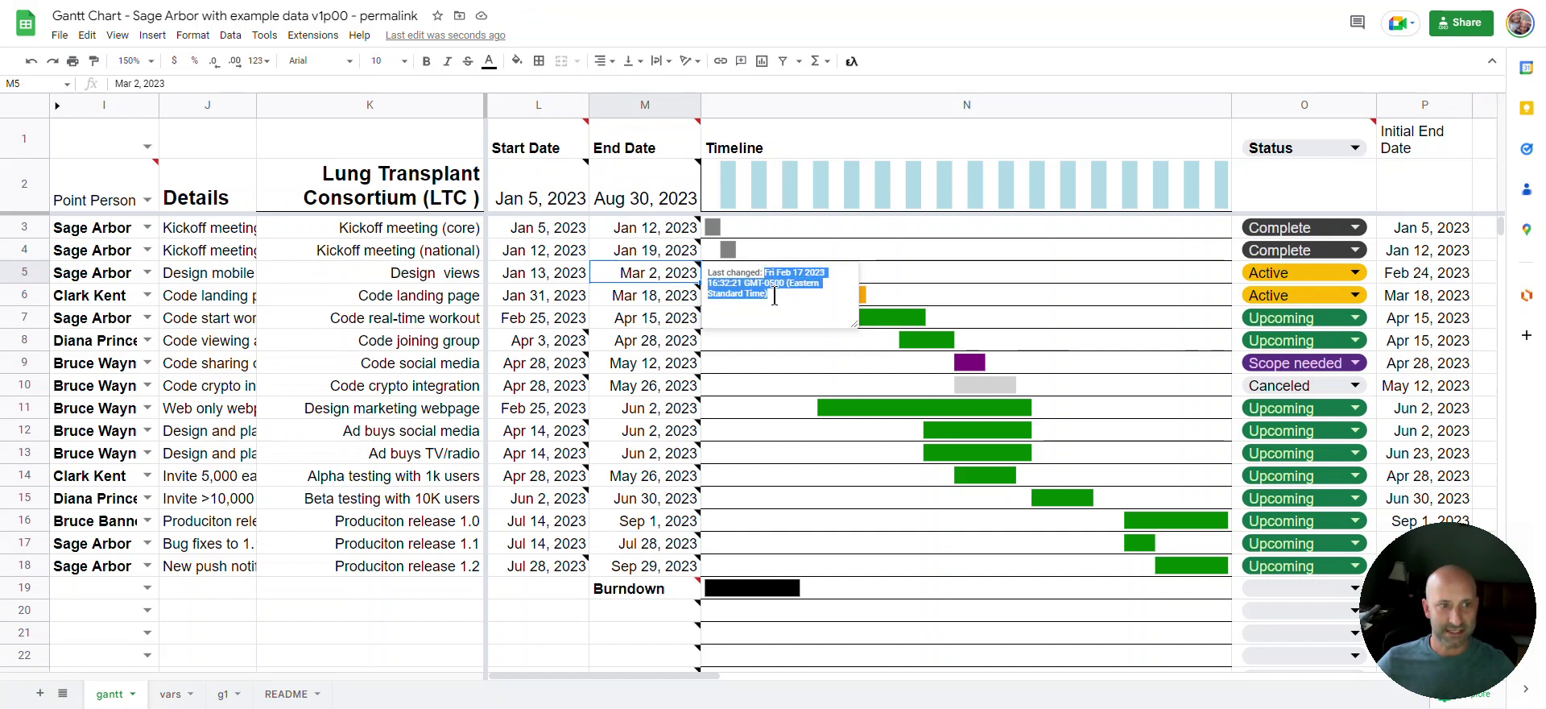
{"action": "left_click", "coordinate": [1433, 271]}
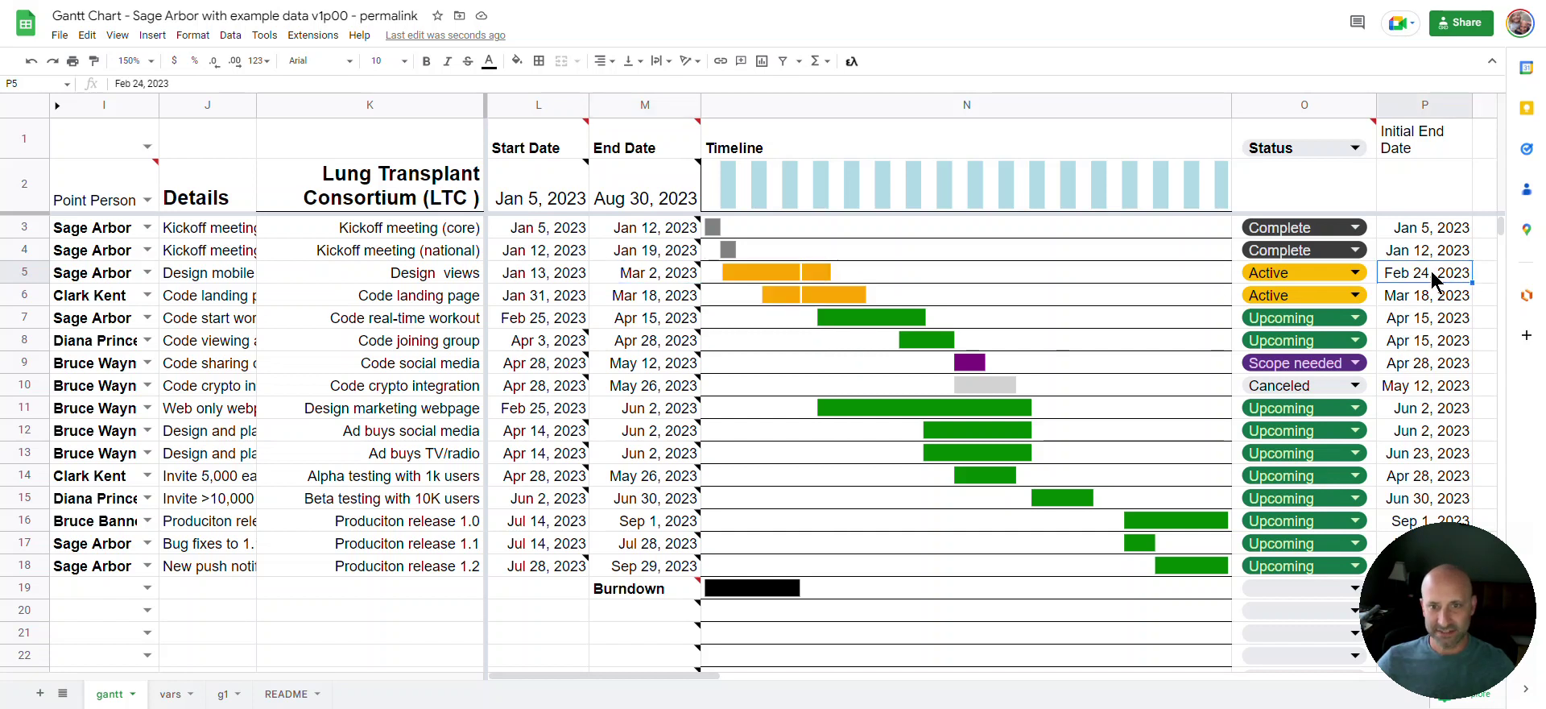
{"action": "key", "text": "Delete"}
{"action": "left_click", "coordinate": [1427, 286]}
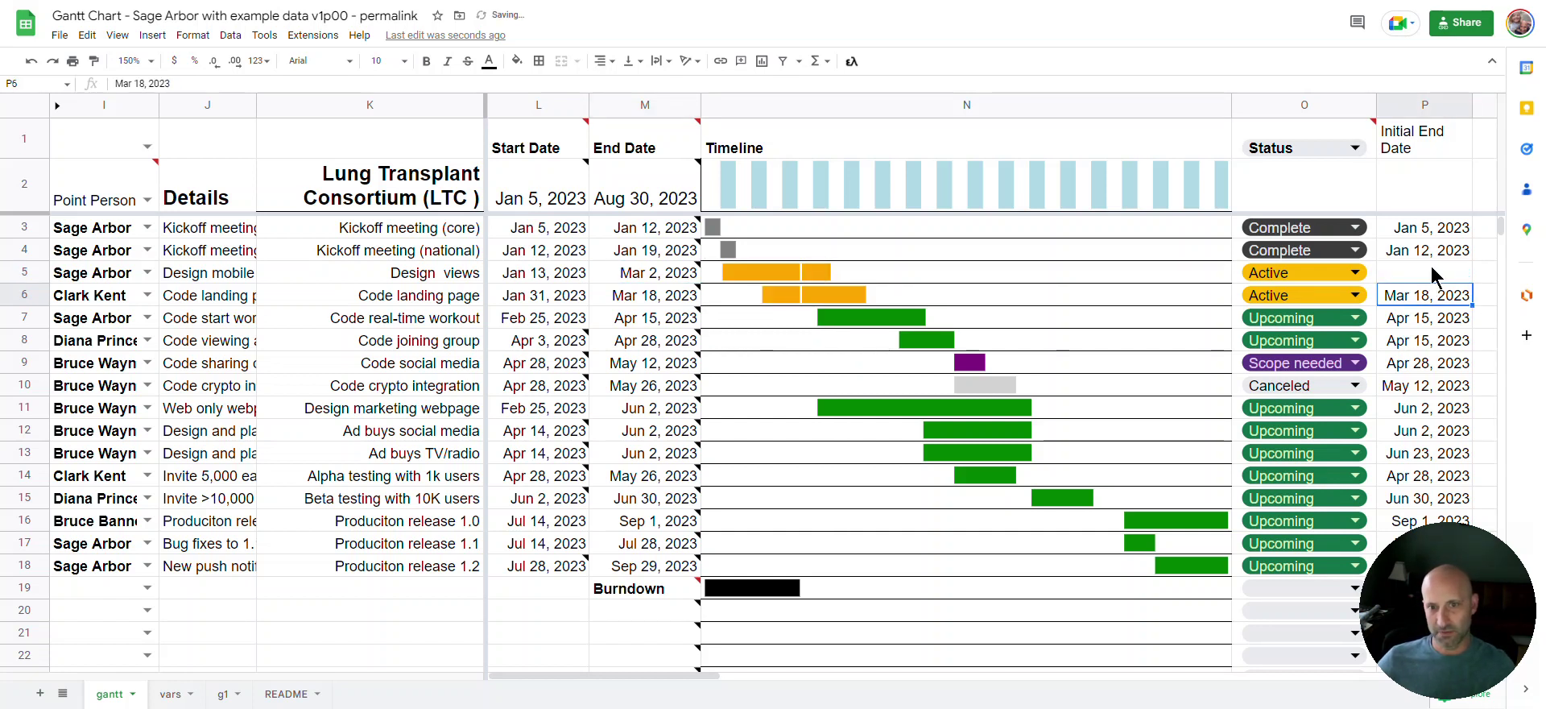
Set the Design views end date to Mar 9, 2023, clear P5 again, and confirm M5
{"action": "double_click", "coordinate": [674, 274]}
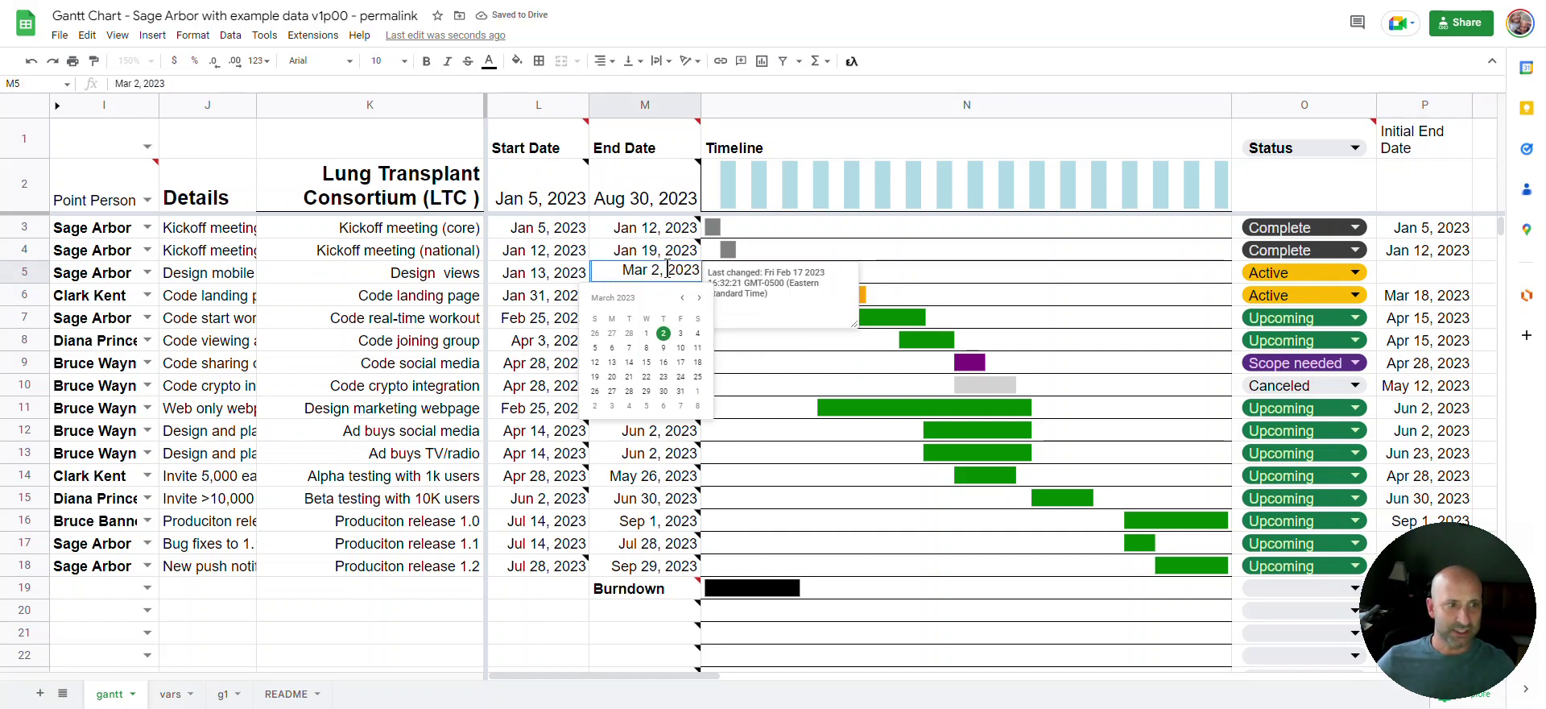
{"action": "left_click", "coordinate": [663, 349]}
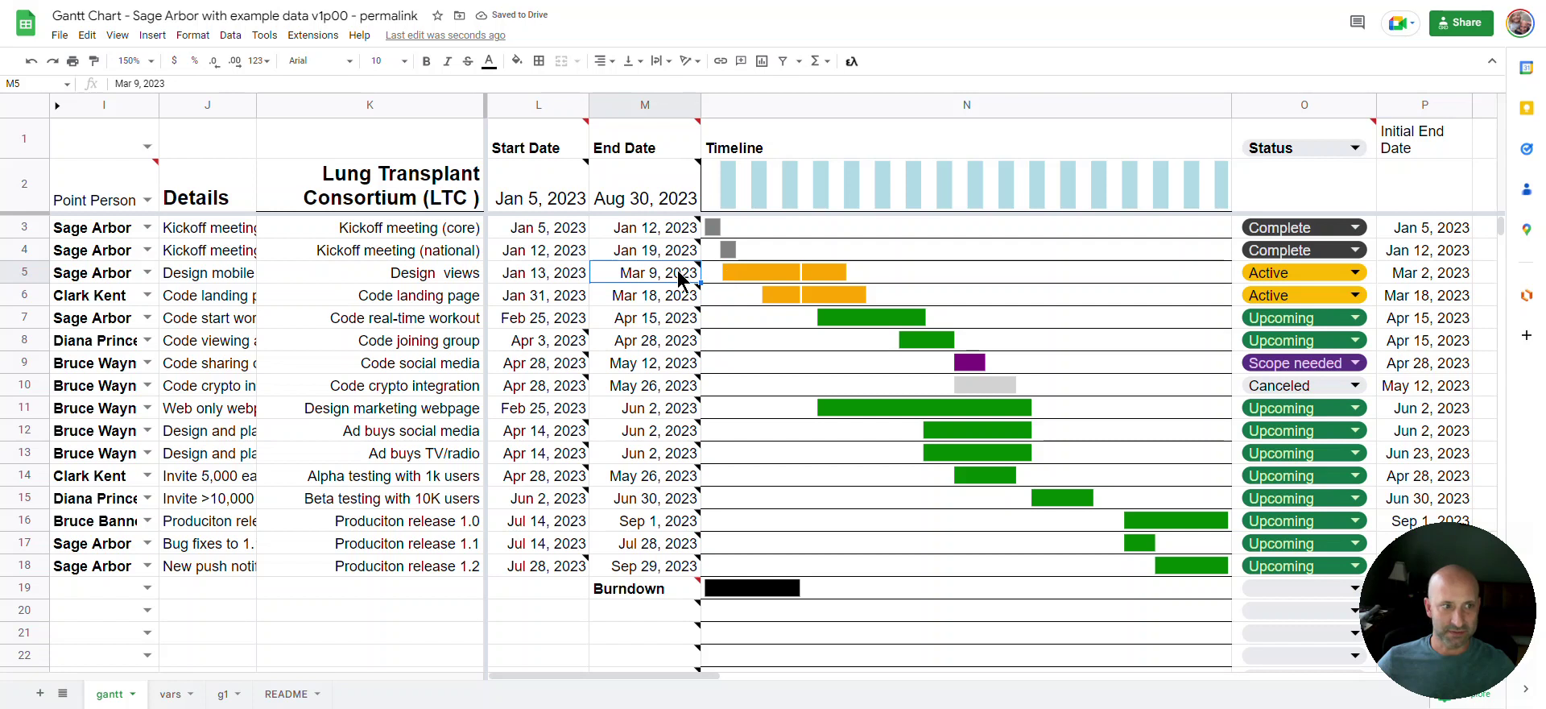
{"action": "left_click", "coordinate": [1406, 276]}
{"action": "double_click", "coordinate": [1405, 276]}
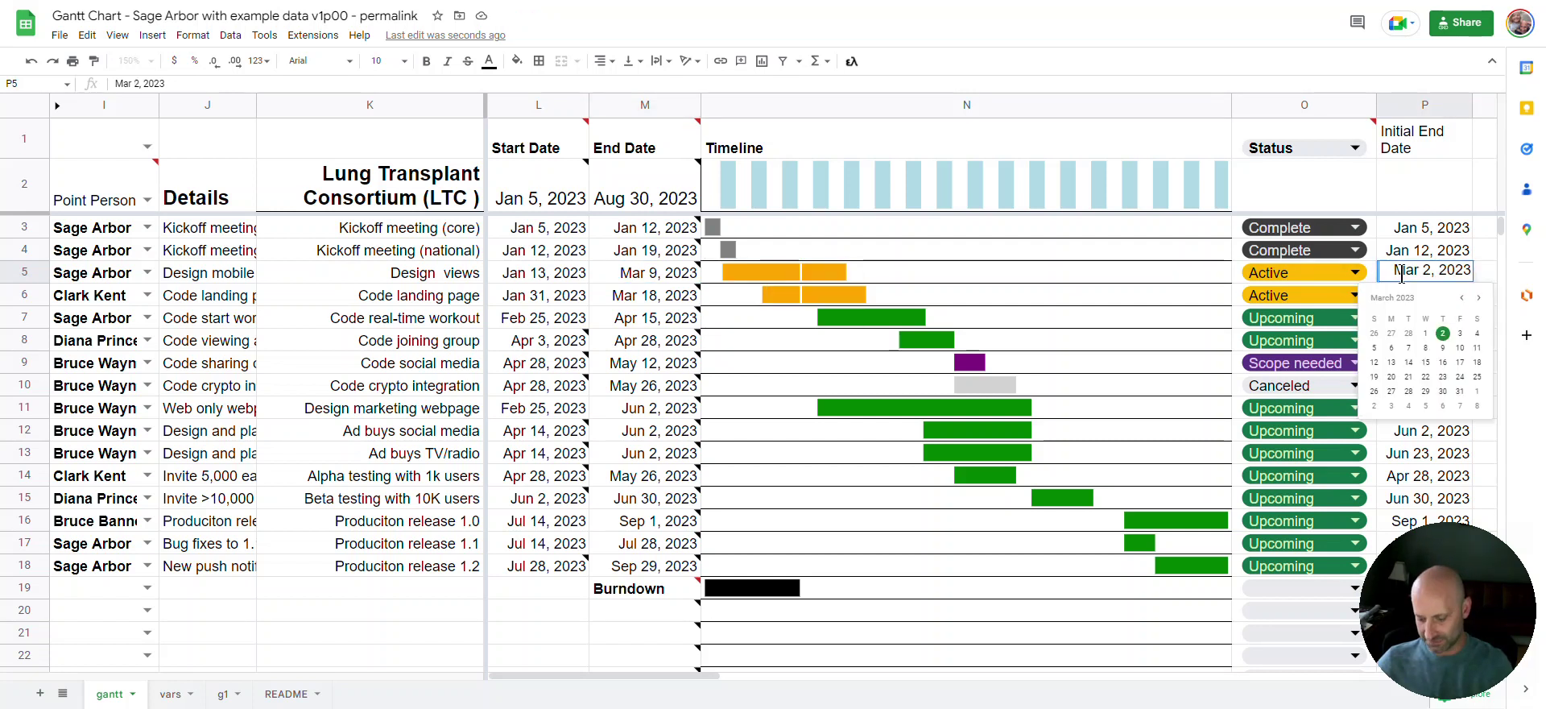
{"action": "left_click", "coordinate": [1485, 276]}
{"action": "left_click", "coordinate": [1467, 276]}
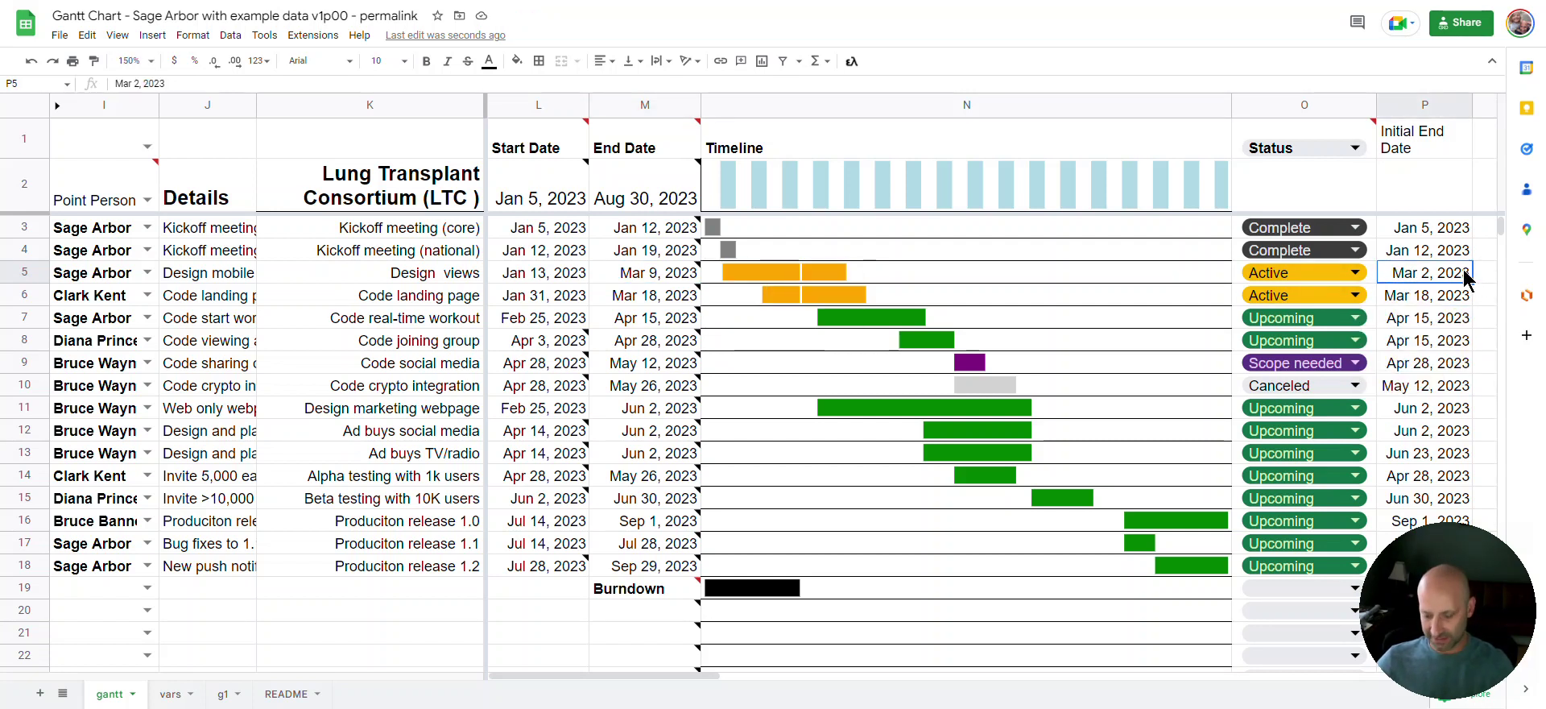
{"action": "key", "text": "Delete"}
{"action": "left_click", "coordinate": [1461, 305]}
{"action": "double_click", "coordinate": [672, 272]}
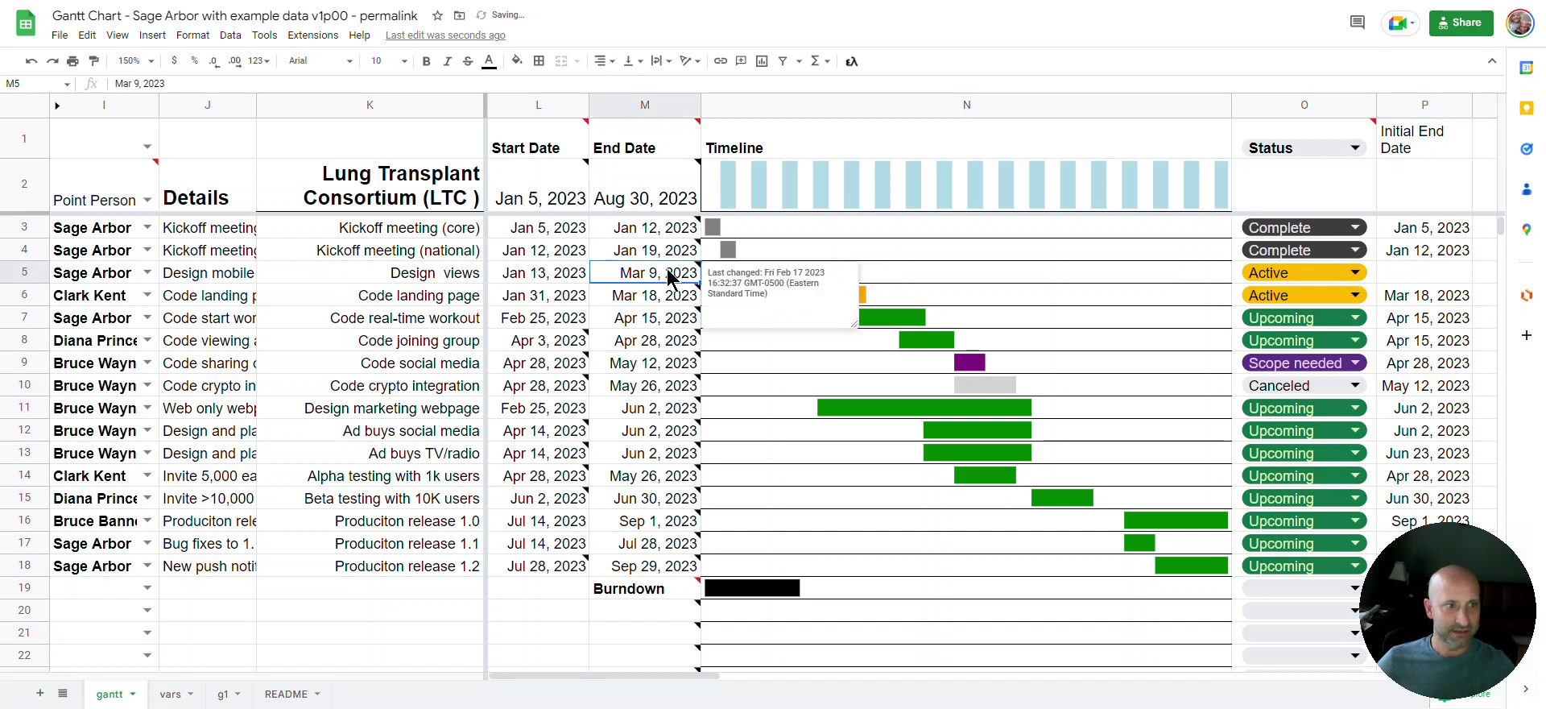
{"action": "left_click", "coordinate": [672, 358]}
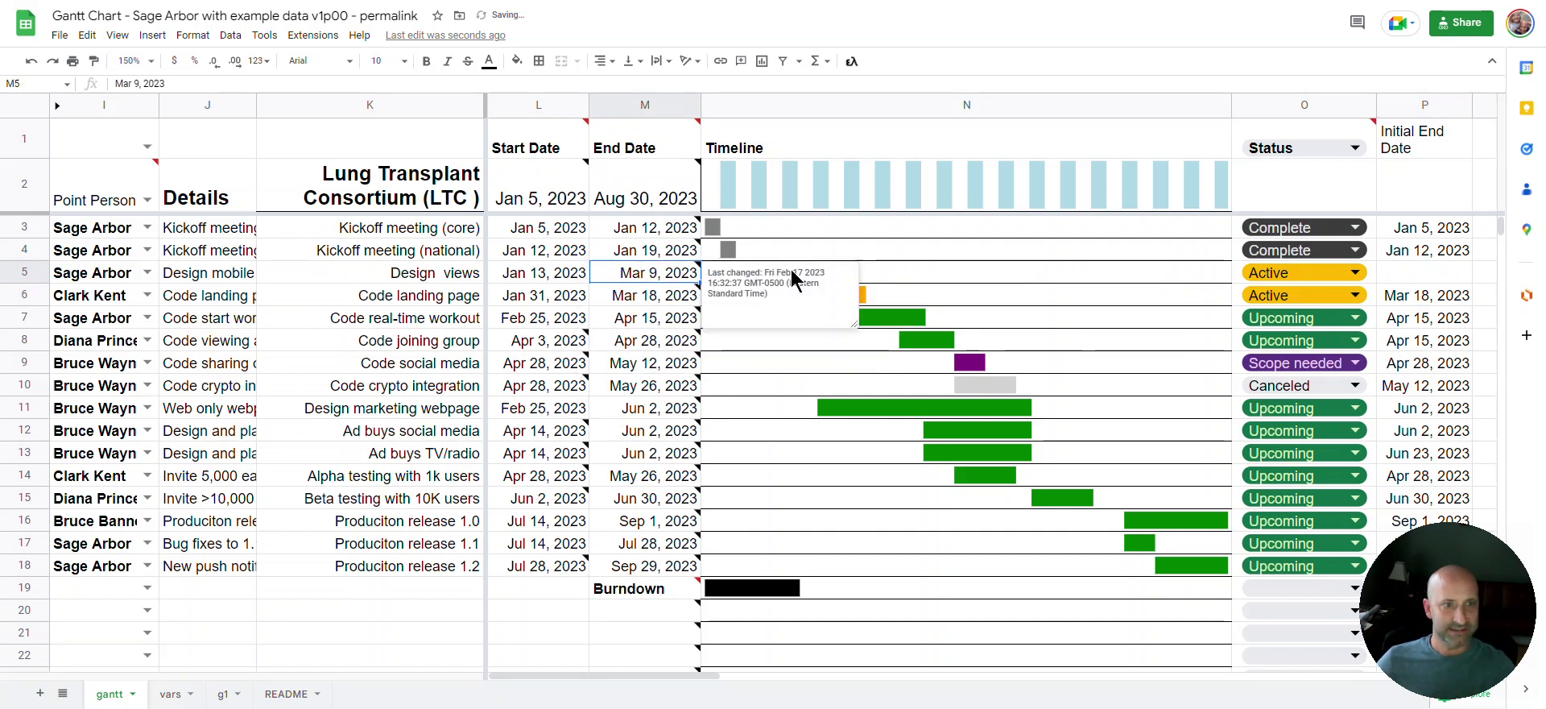
{"action": "scroll", "coordinate": [478, 514], "scroll_direction": "down", "scroll_amount": 2}
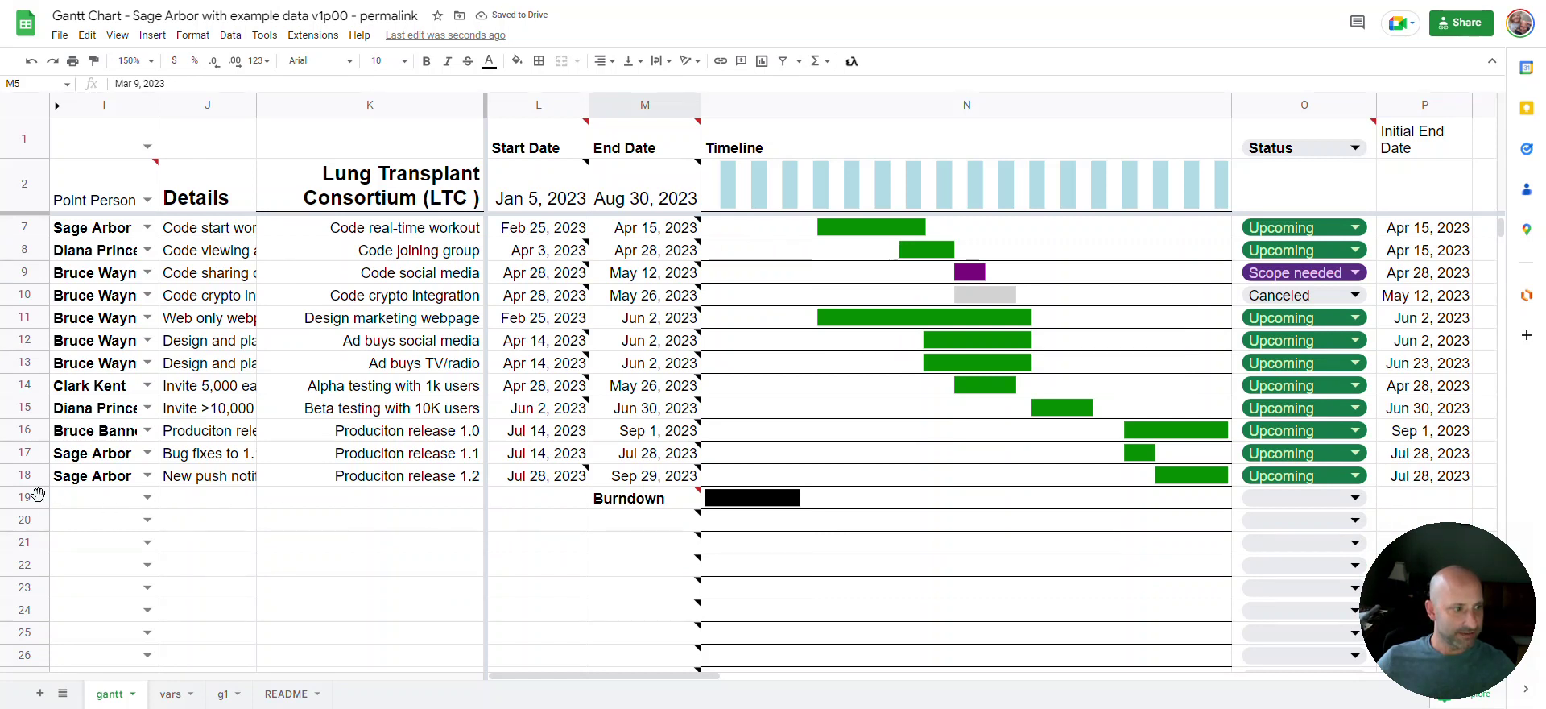
Copy the Burndown row into row 25
{"action": "left_click", "coordinate": [40, 497]}
{"action": "key", "text": "ctrl+c"}
{"action": "scroll", "coordinate": [37, 610], "scroll_direction": "down", "scroll_amount": 2}
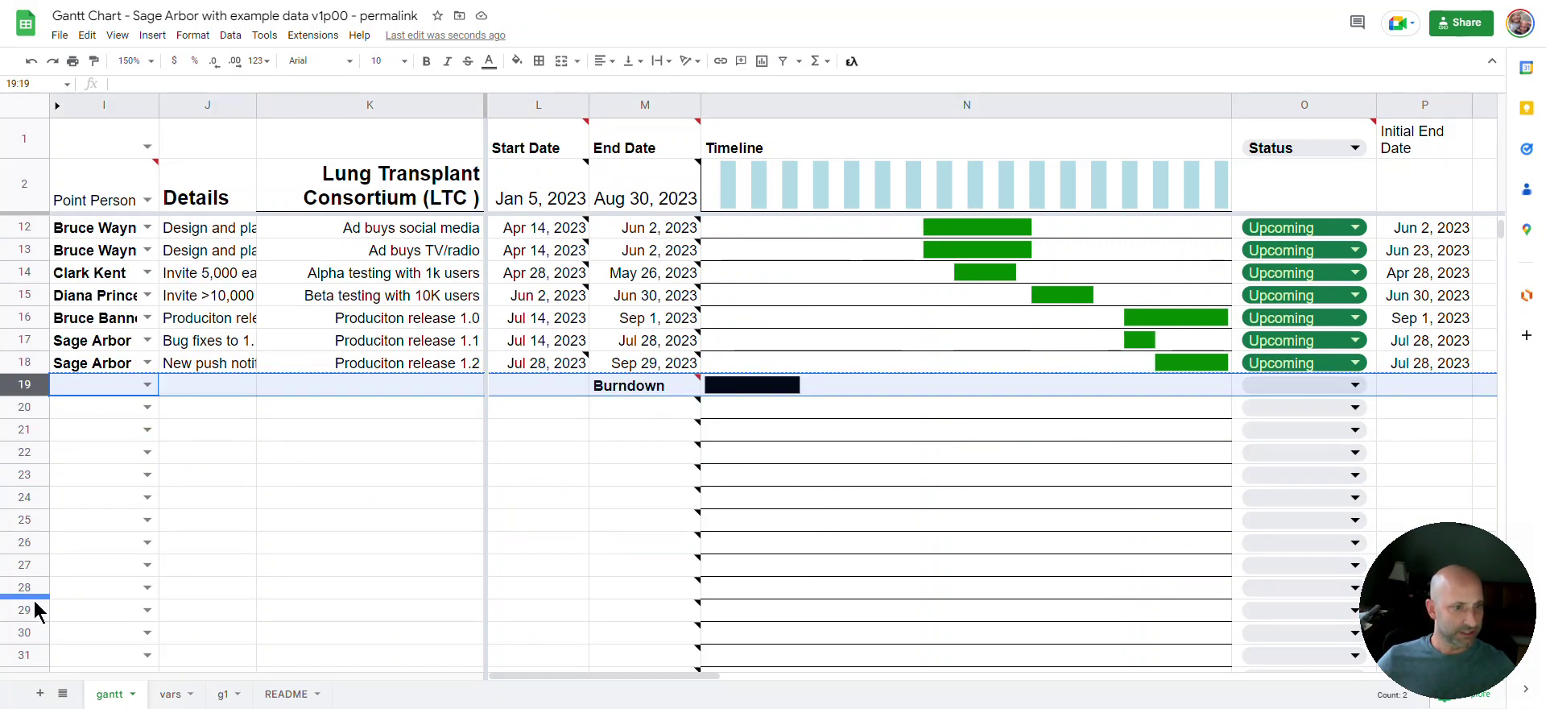
{"action": "left_click", "coordinate": [24, 520]}
{"action": "key", "text": "ctrl+v"}
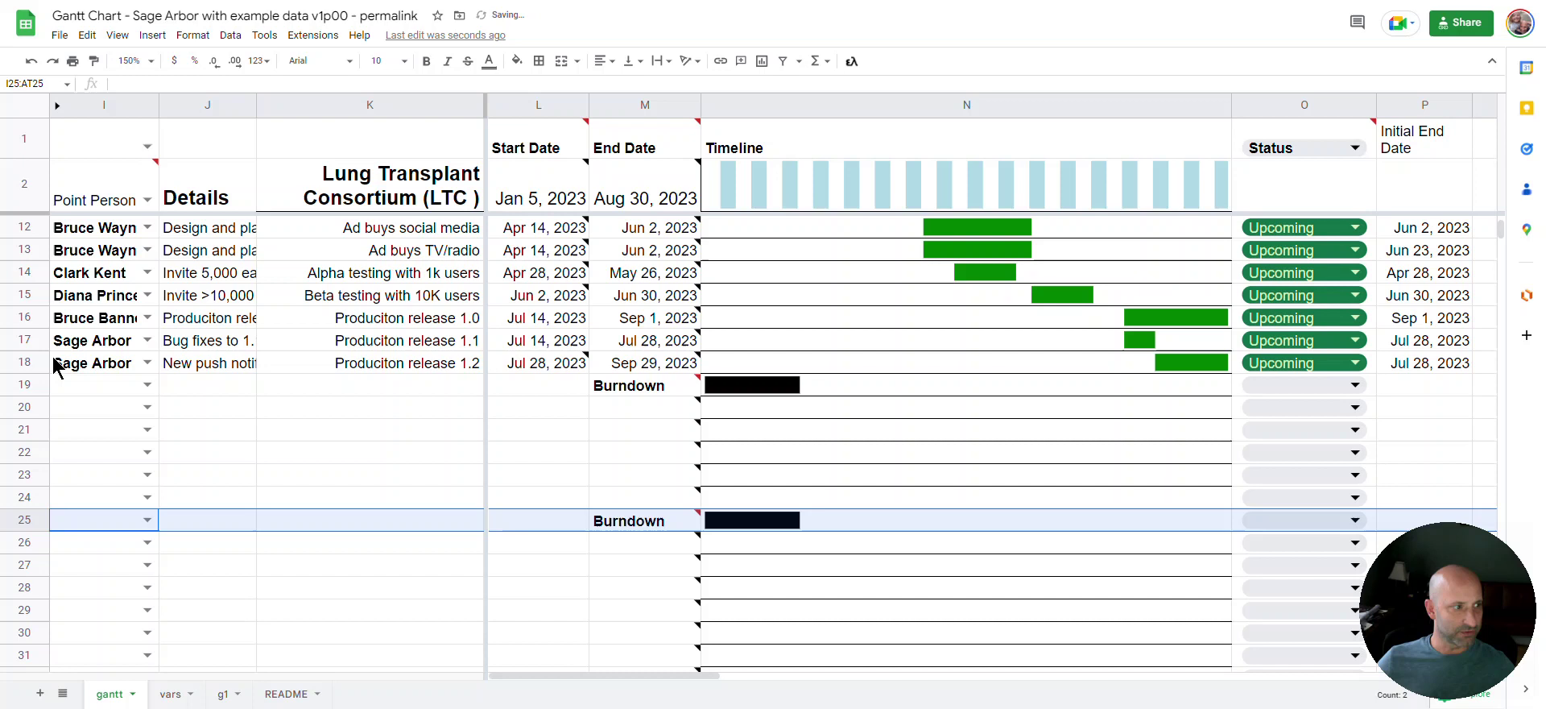
Copy the Produciton release 1.2 row into row 19 and switch on formula view
{"action": "left_click", "coordinate": [30, 362]}
{"action": "key", "text": "ctrl+c"}
{"action": "left_click", "coordinate": [28, 377]}
{"action": "key", "text": "ctrl+v"}
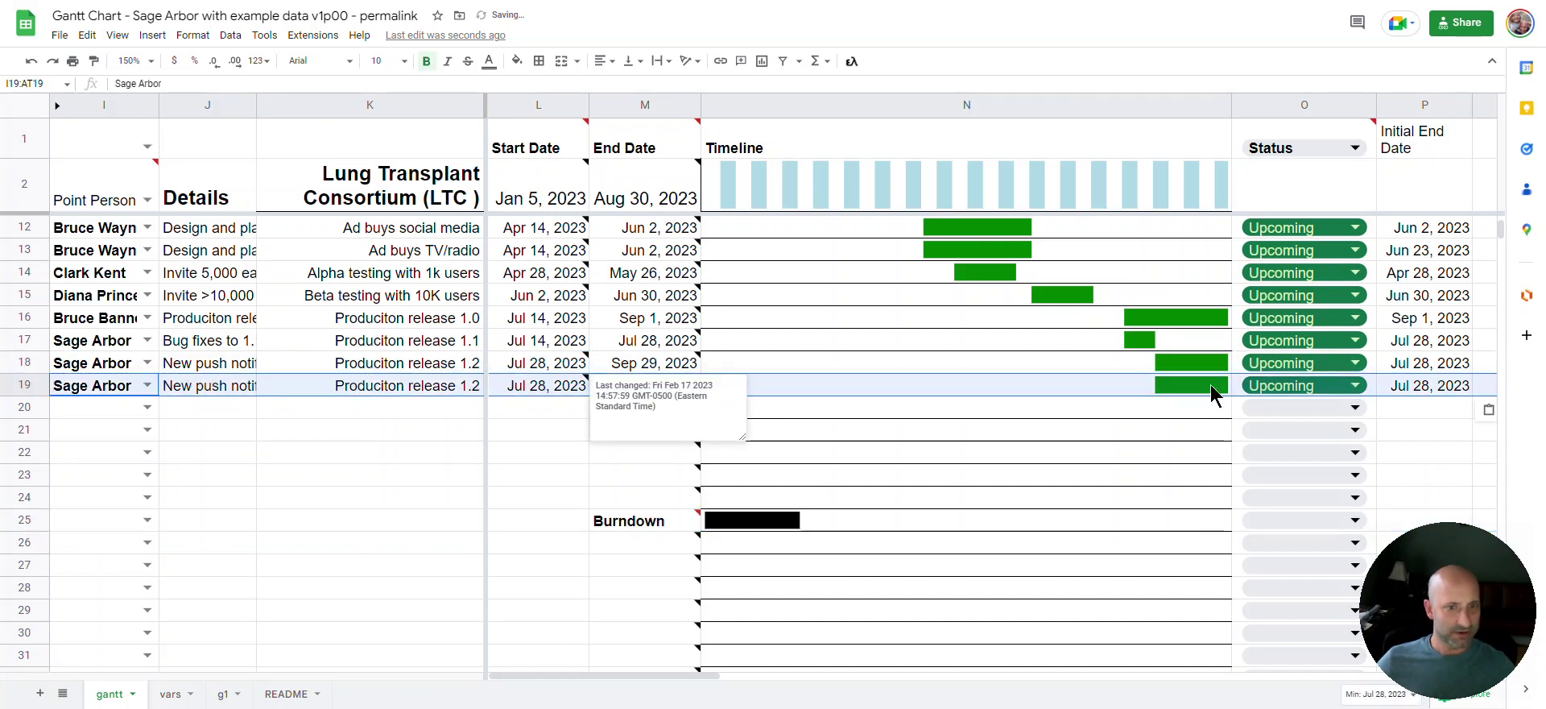
{"action": "left_click", "coordinate": [422, 411]}
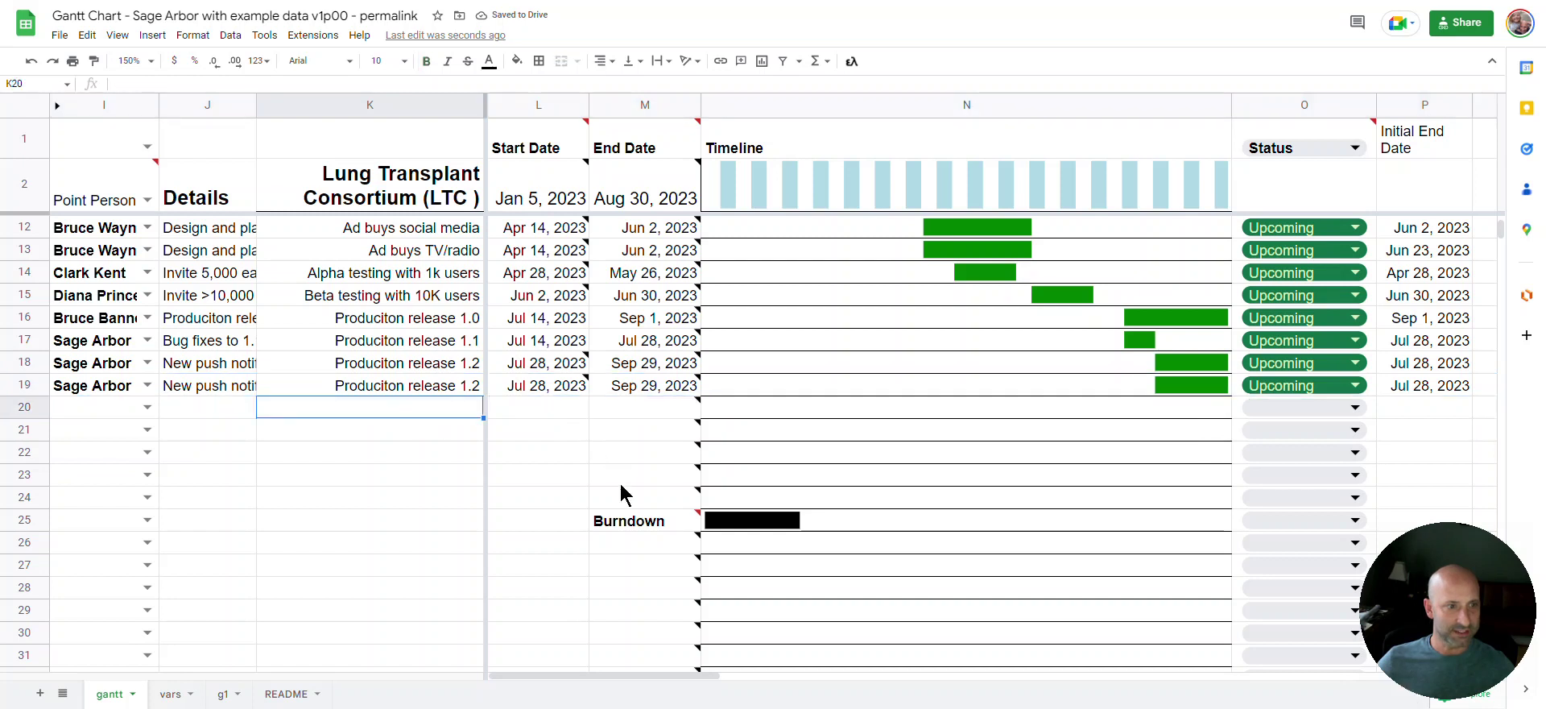
{"action": "scroll", "coordinate": [621, 494], "scroll_direction": "up", "scroll_amount": 3}
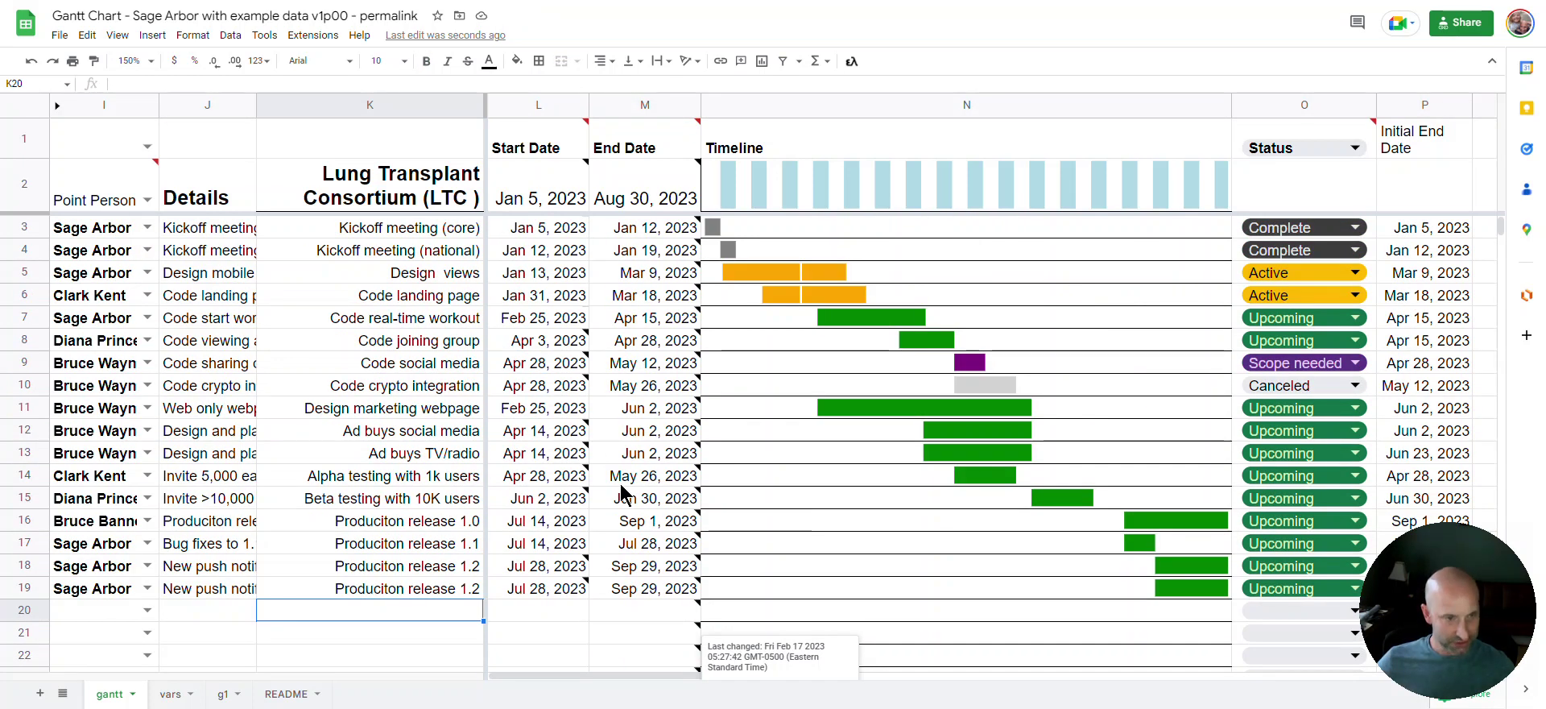
{"action": "key", "text": "ctrl+grave"}
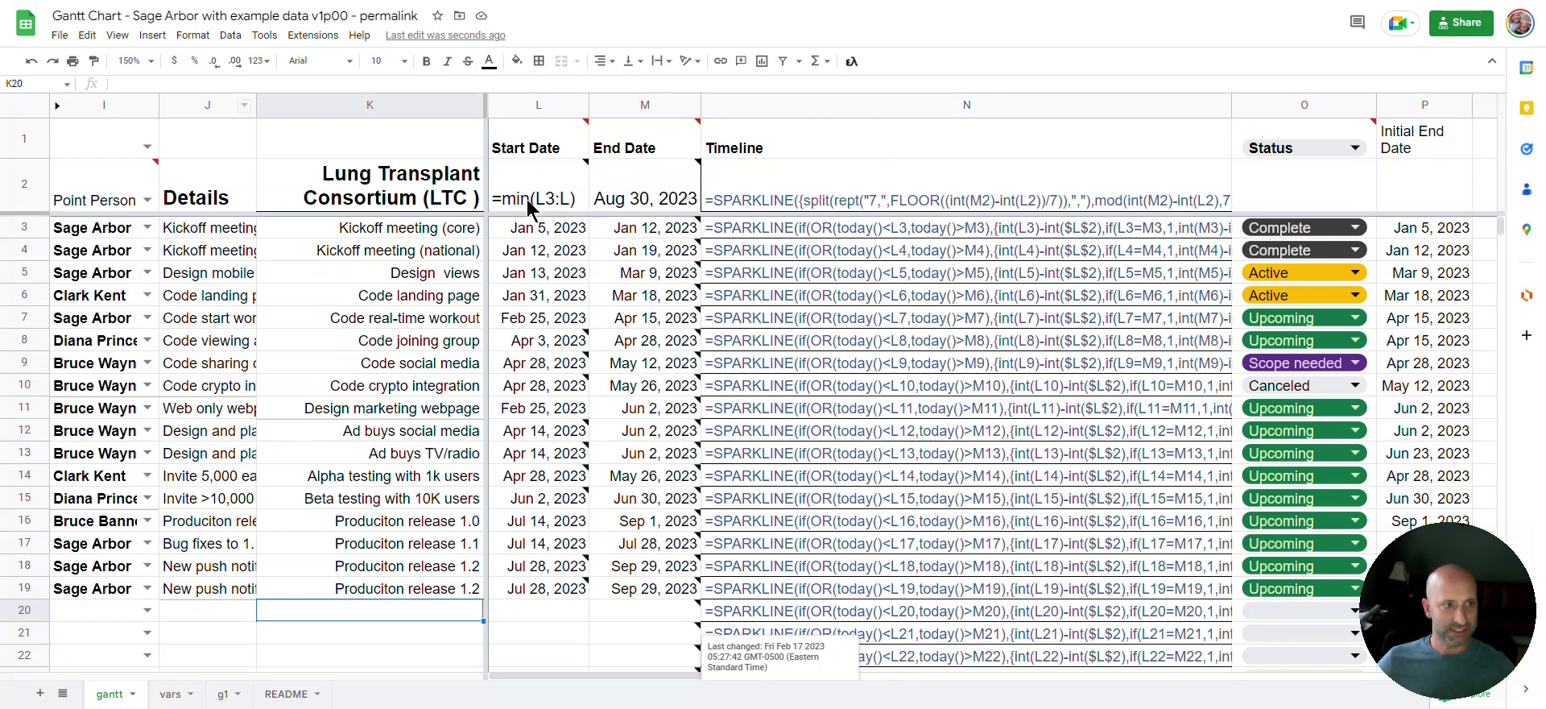
Turn formula view off and undo the duplicated release 1.2 row, restoring Burndown below row 18
{"action": "key", "text": "ctrl+grave"}
{"action": "scroll", "coordinate": [351, 519], "scroll_direction": "down", "scroll_amount": 2}
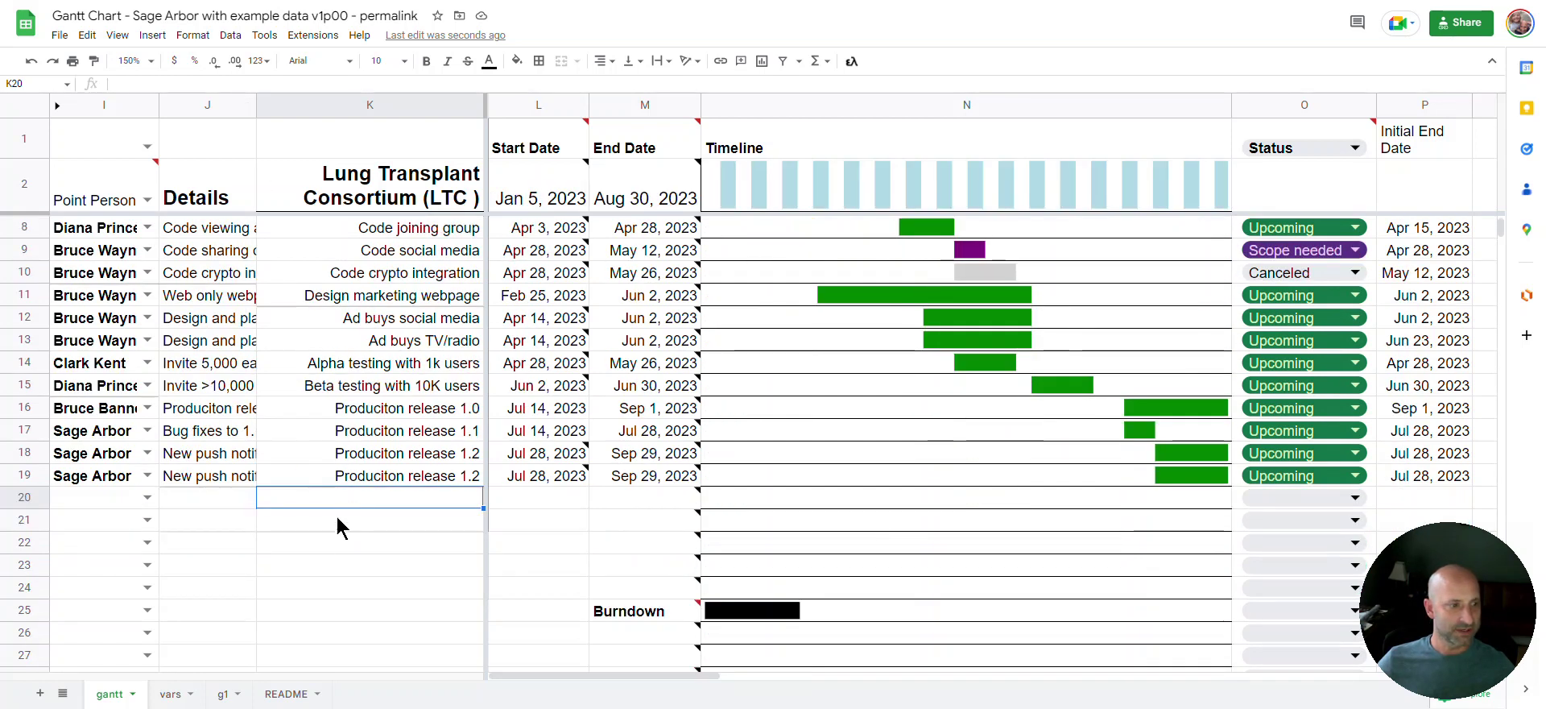
{"action": "left_click", "coordinate": [37, 475]}
{"action": "key", "text": "Delete"}
{"action": "scroll", "coordinate": [688, 438], "scroll_direction": "up", "scroll_amount": 2}
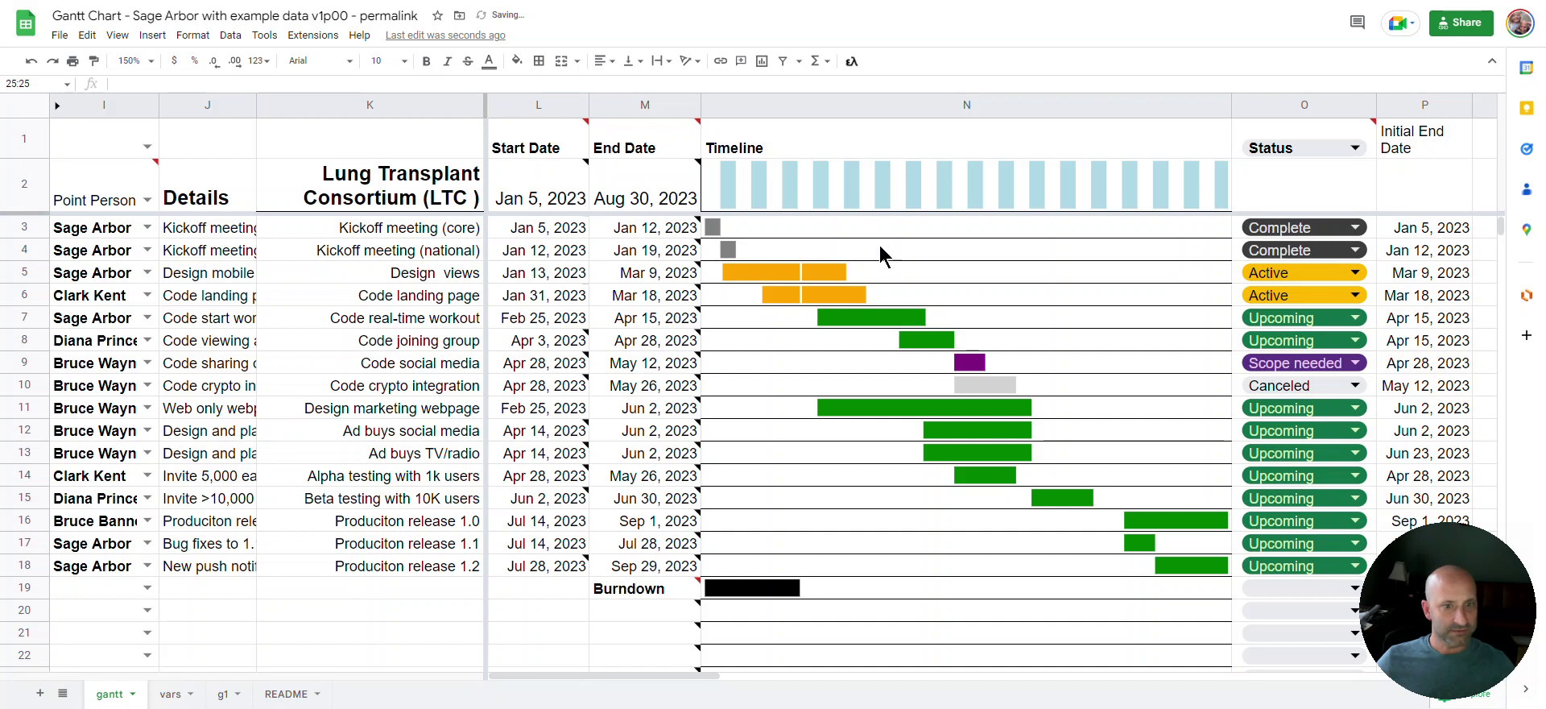
{"action": "left_click", "coordinate": [533, 203]}
Inspect L2's min formula, then fix M2's note equation from =max(K3:K) to =max(M3:M)
{"action": "double_click", "coordinate": [531, 205]}
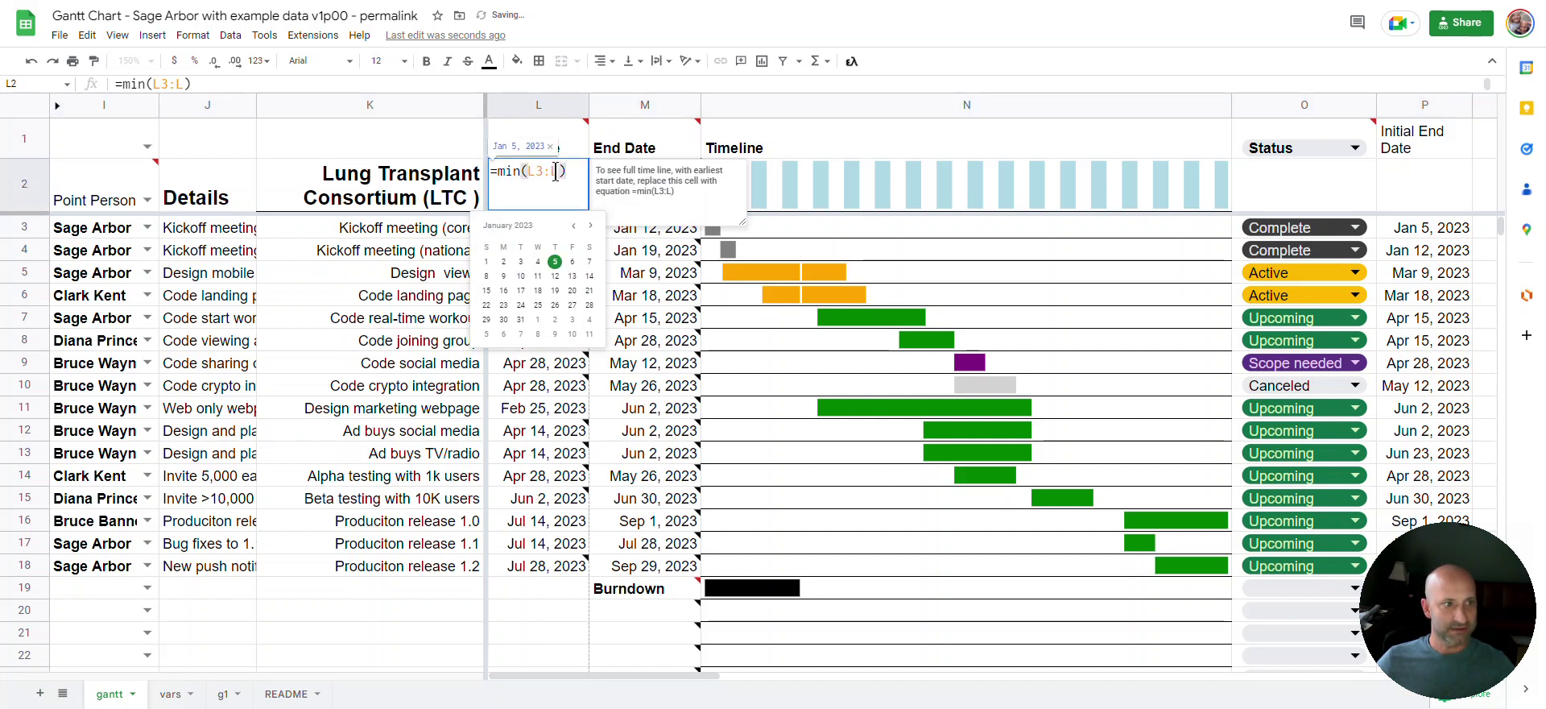
{"action": "left_click", "coordinate": [559, 480]}
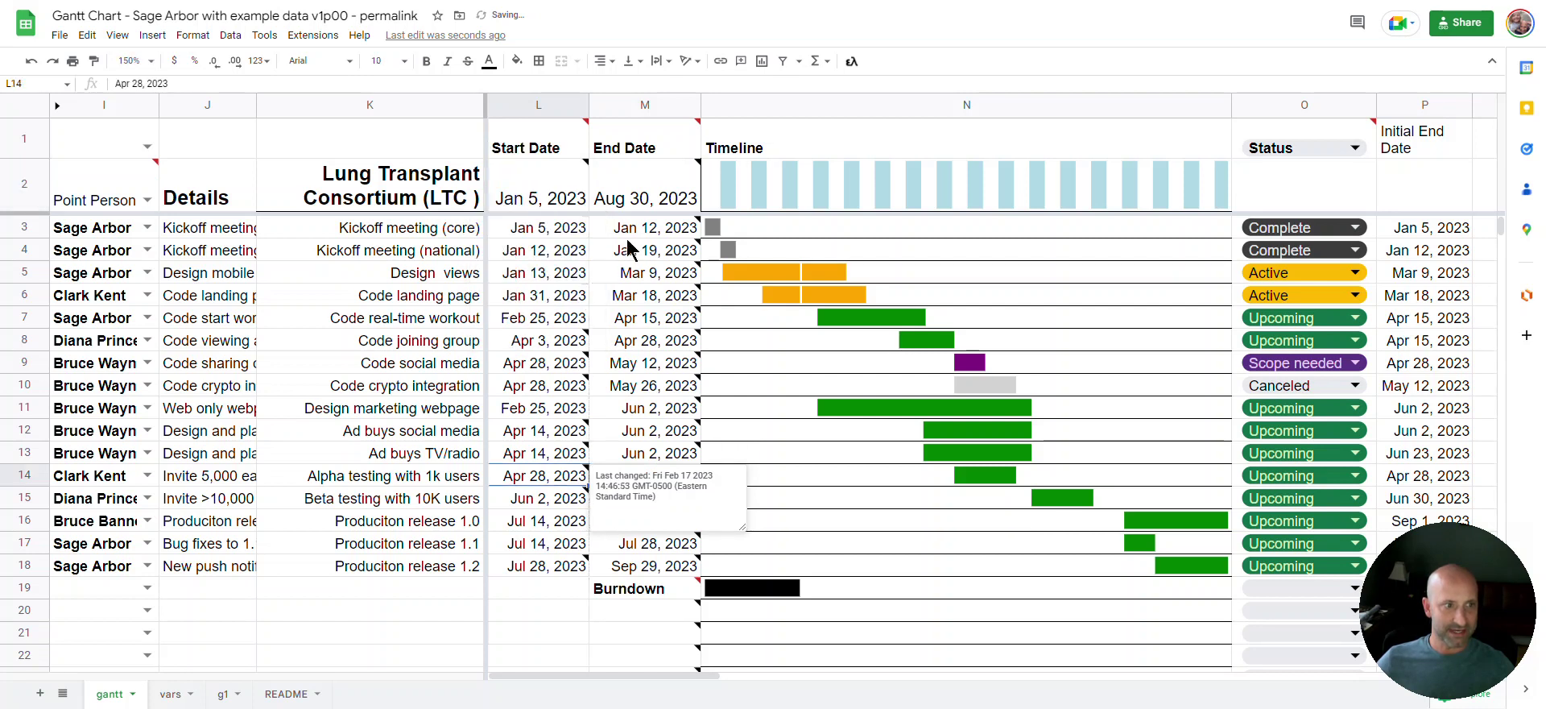
{"action": "double_click", "coordinate": [637, 203]}
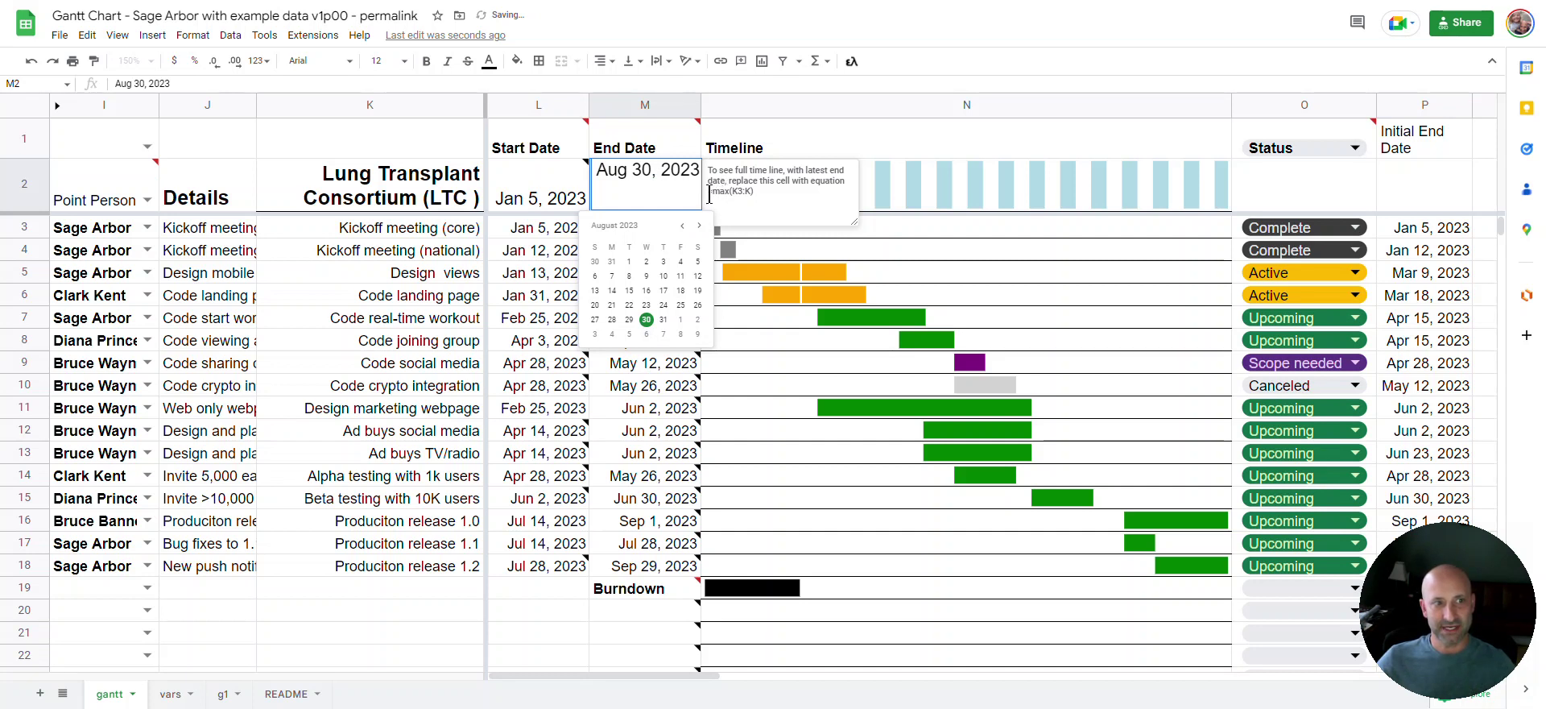
{"action": "left_click_drag", "start_coordinate": [710, 190], "coordinate": [753, 191]}
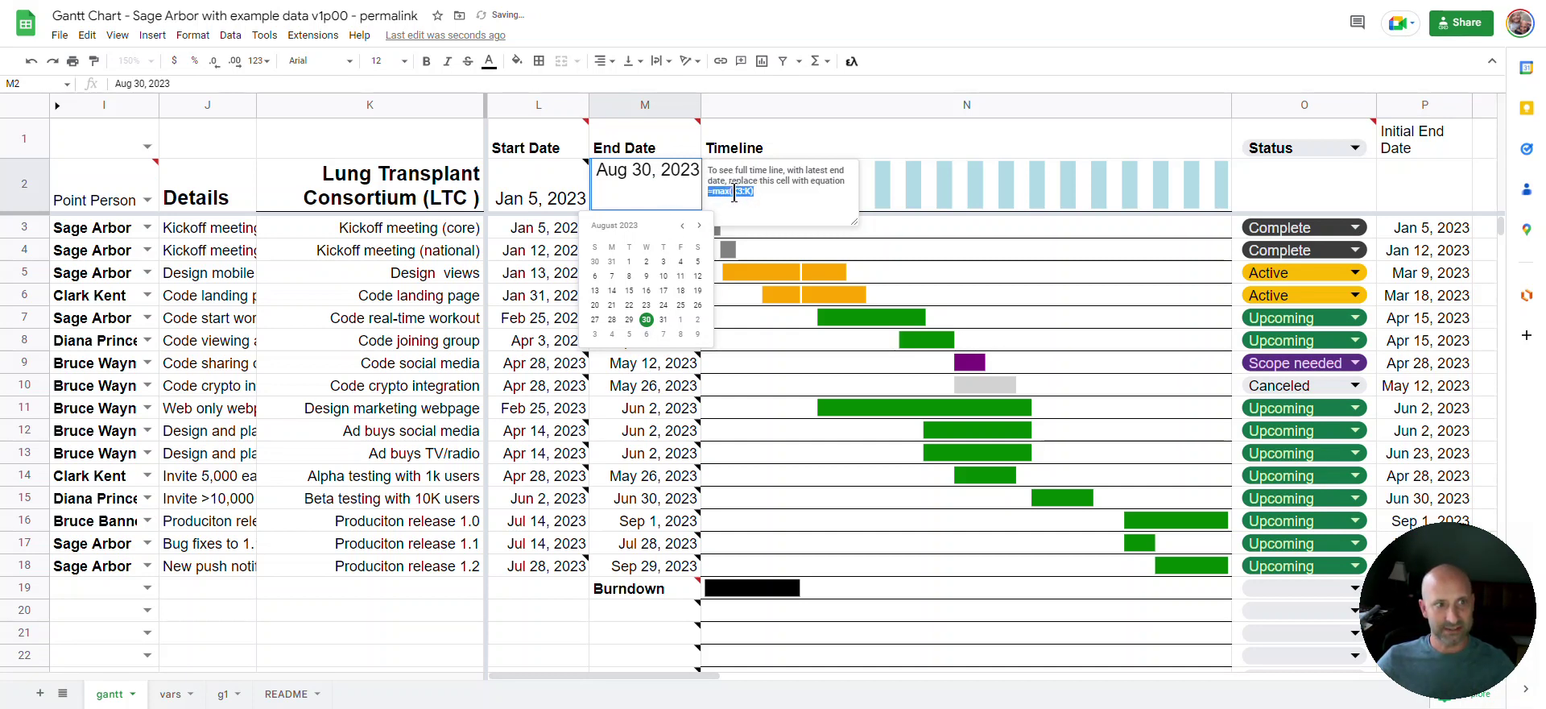
{"action": "left_click", "coordinate": [734, 193]}
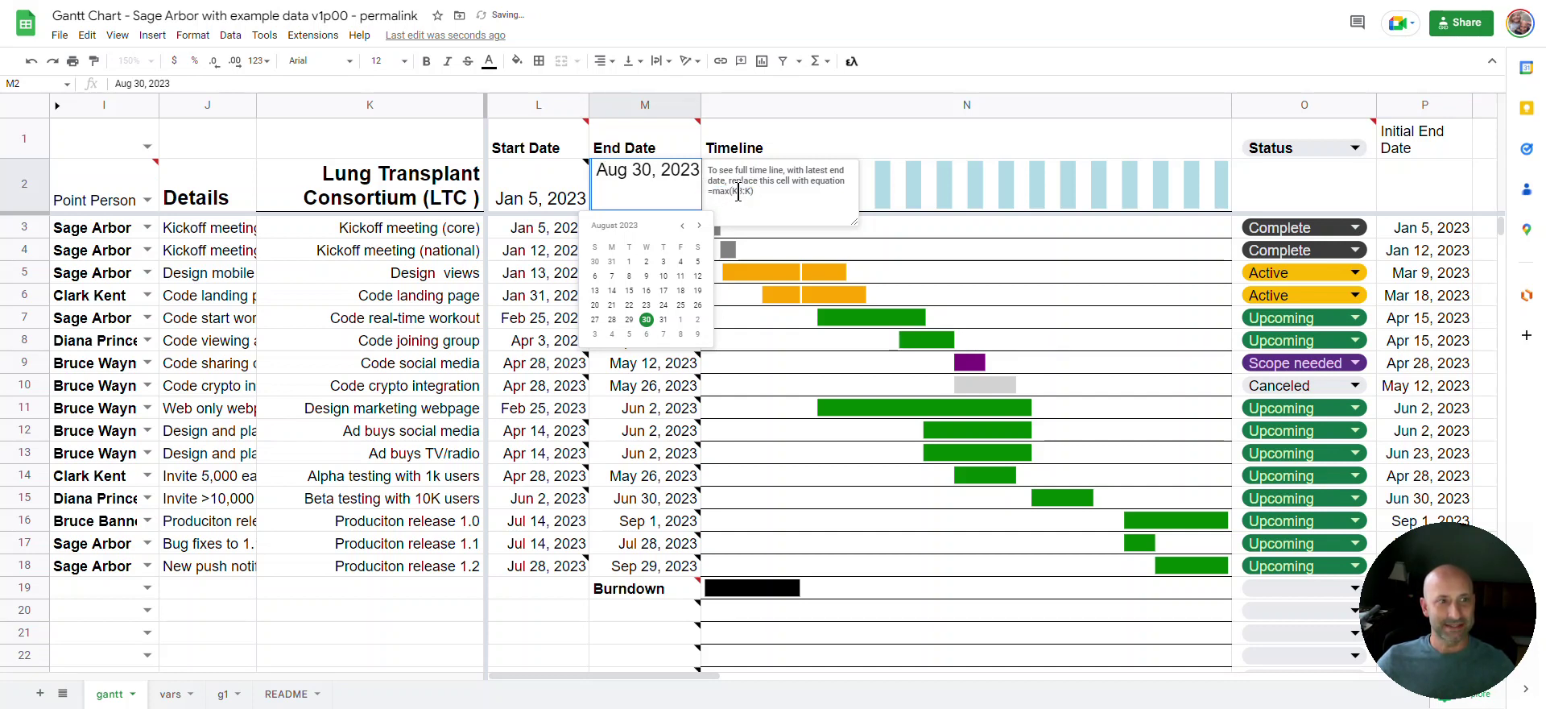
{"action": "type", "text": "M"}
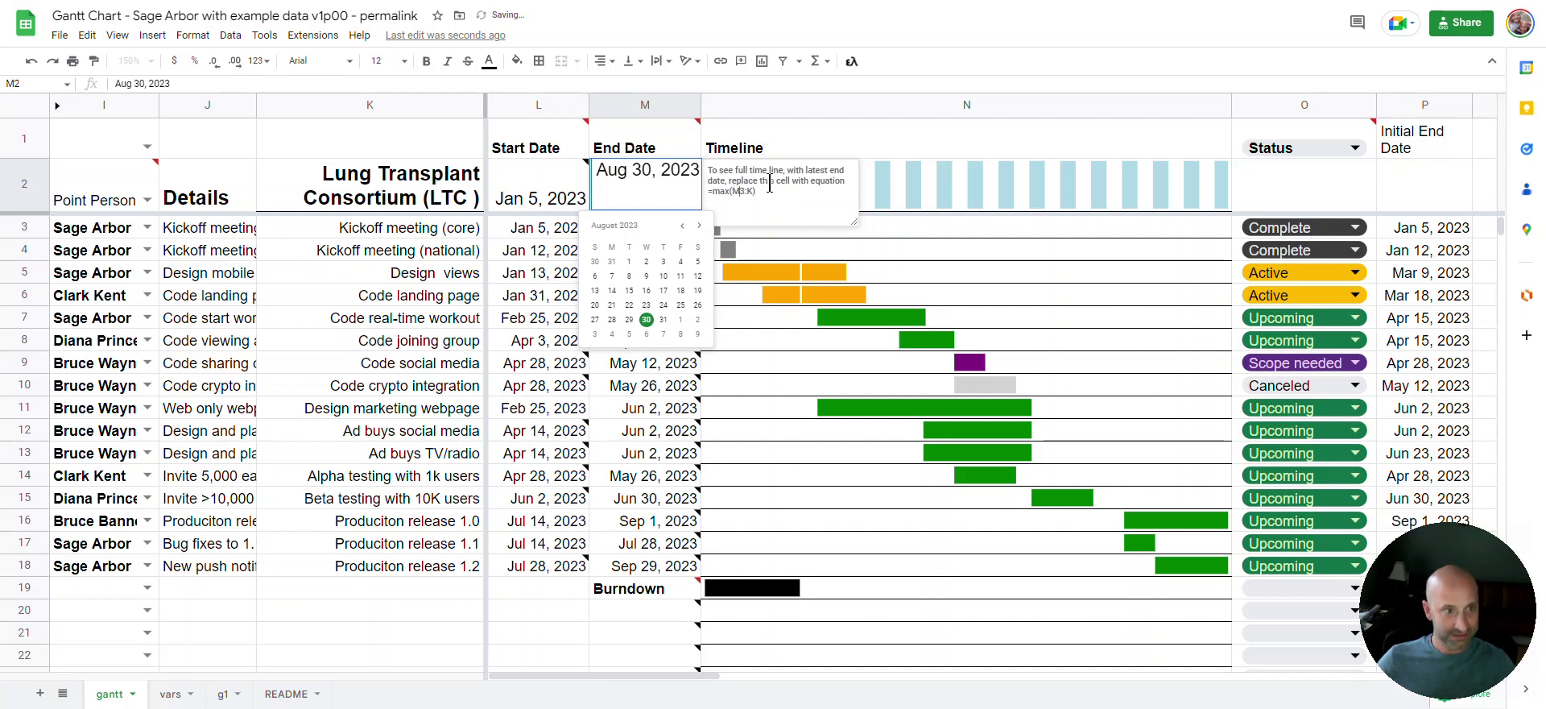
{"action": "key", "text": "BackSpace"}
{"action": "type", "text": "M"}
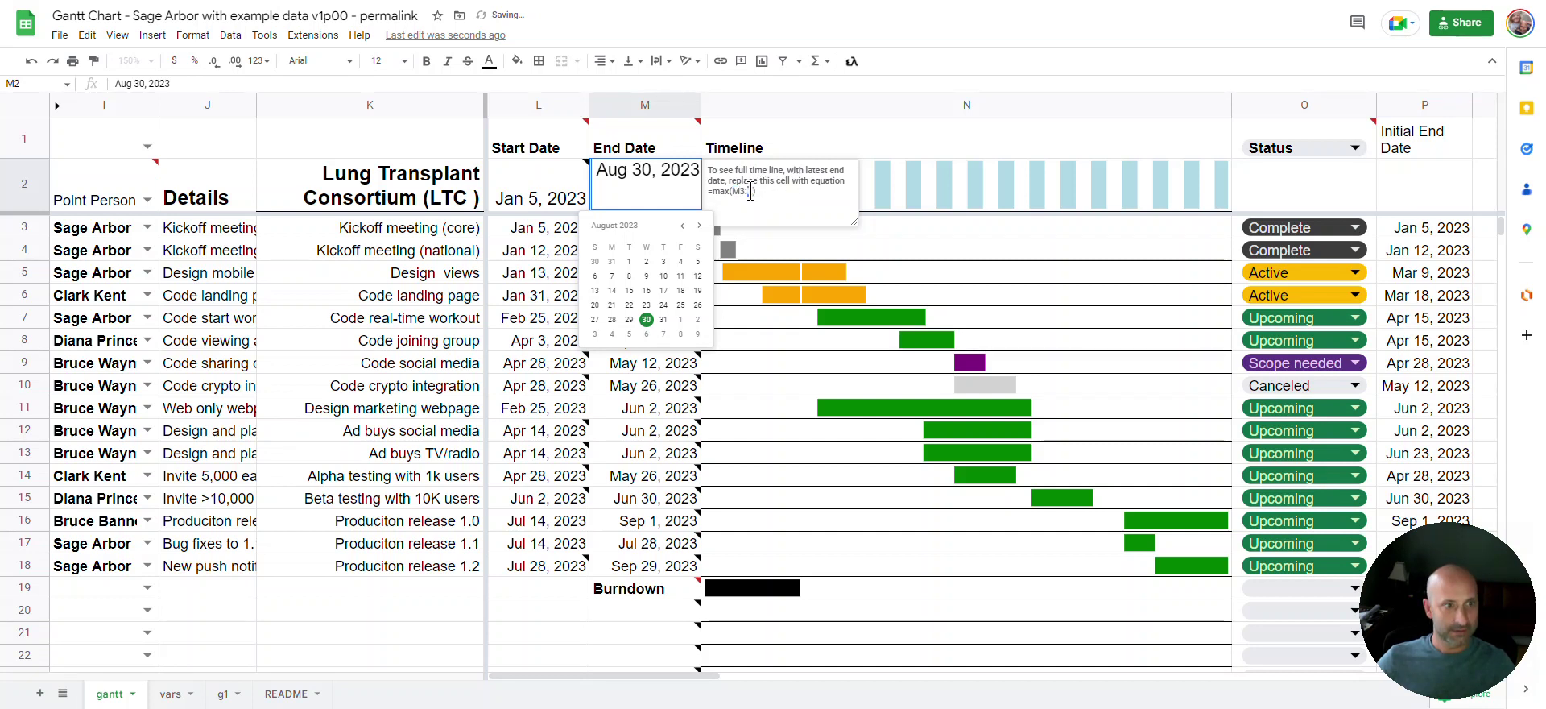
{"action": "left_click_drag", "start_coordinate": [764, 190], "coordinate": [705, 190]}
{"action": "key", "text": "ctrl+c"}
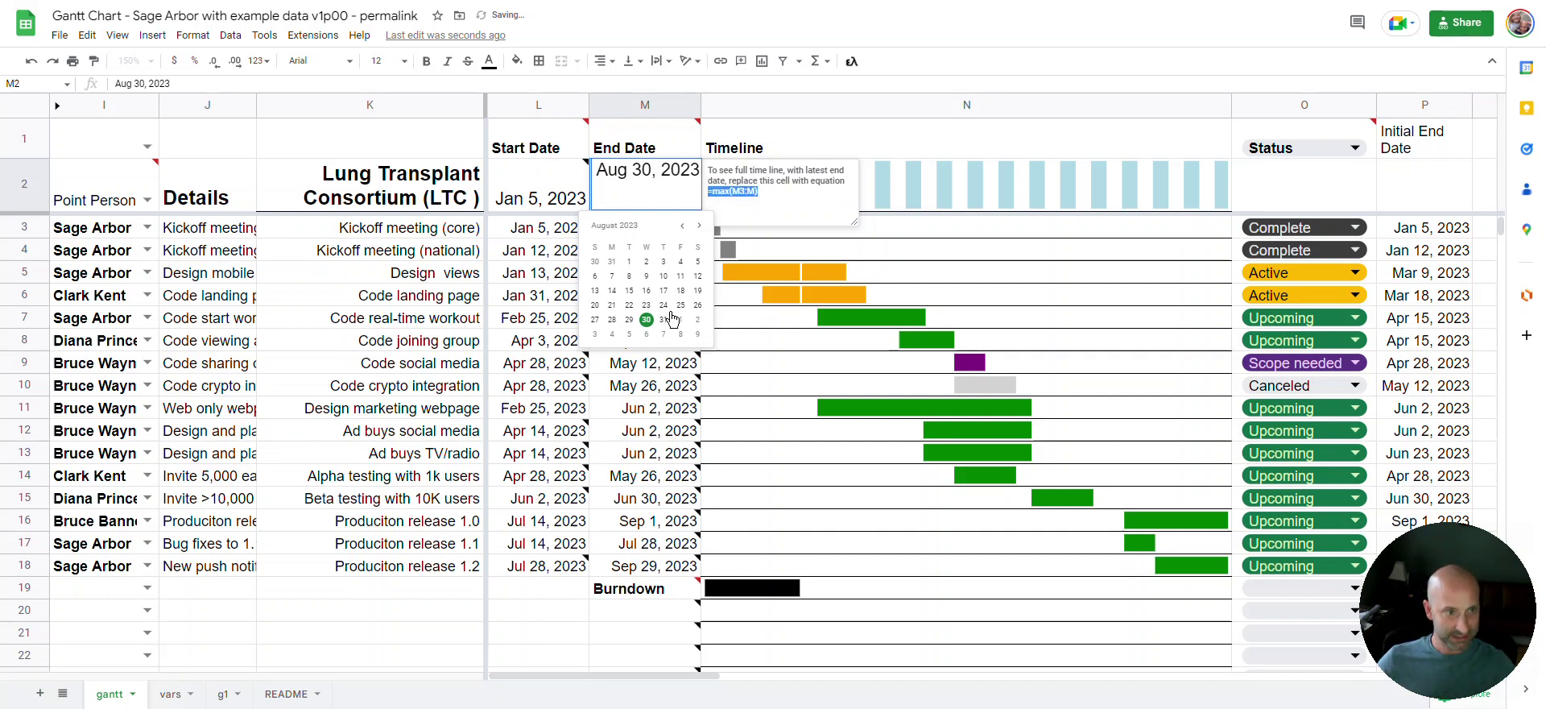
{"action": "left_click", "coordinate": [641, 192]}
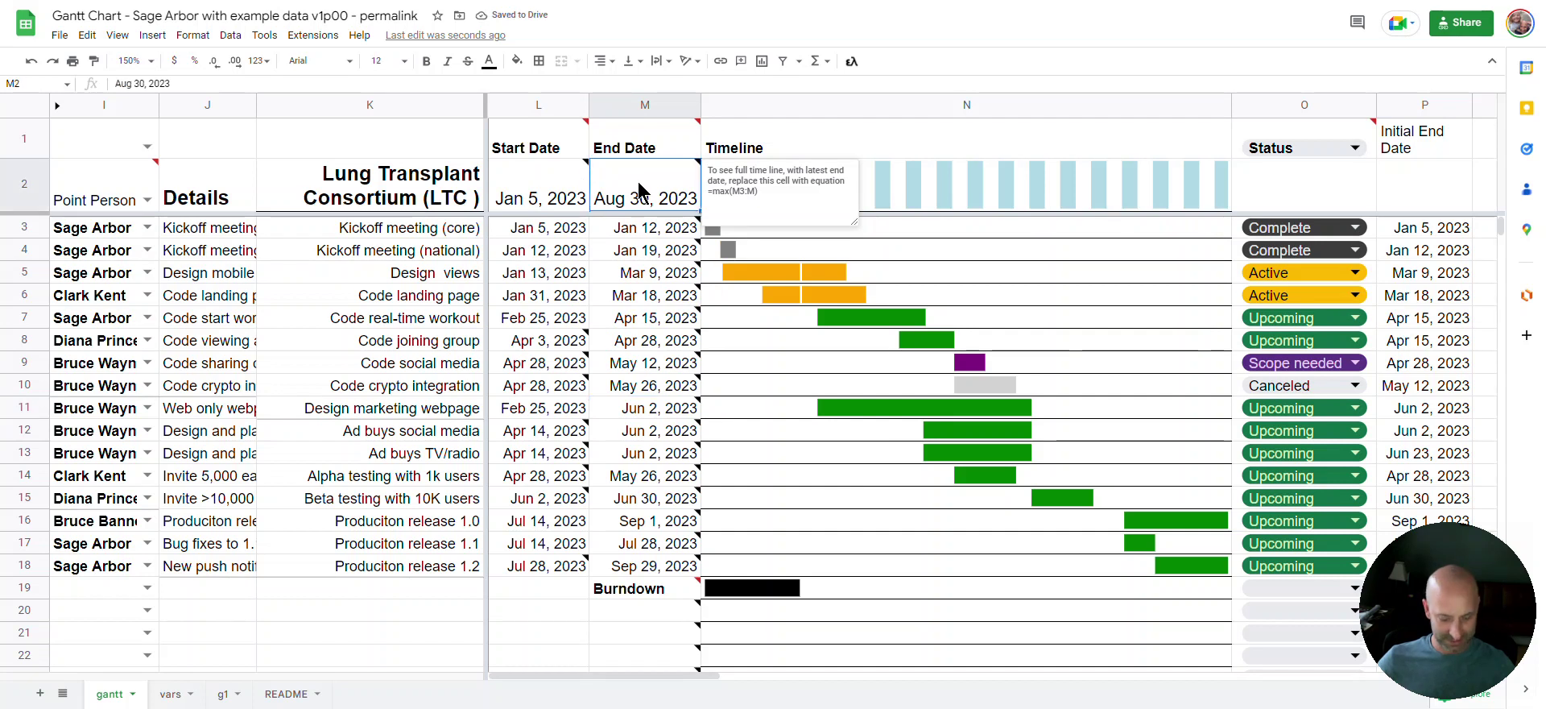
Replace the End Date summary in M2 with the formula =max(M3:M)
{"action": "double_click", "coordinate": [639, 183]}
{"action": "triple_click", "coordinate": [639, 167]}
{"action": "key", "text": "ctrl+v"}
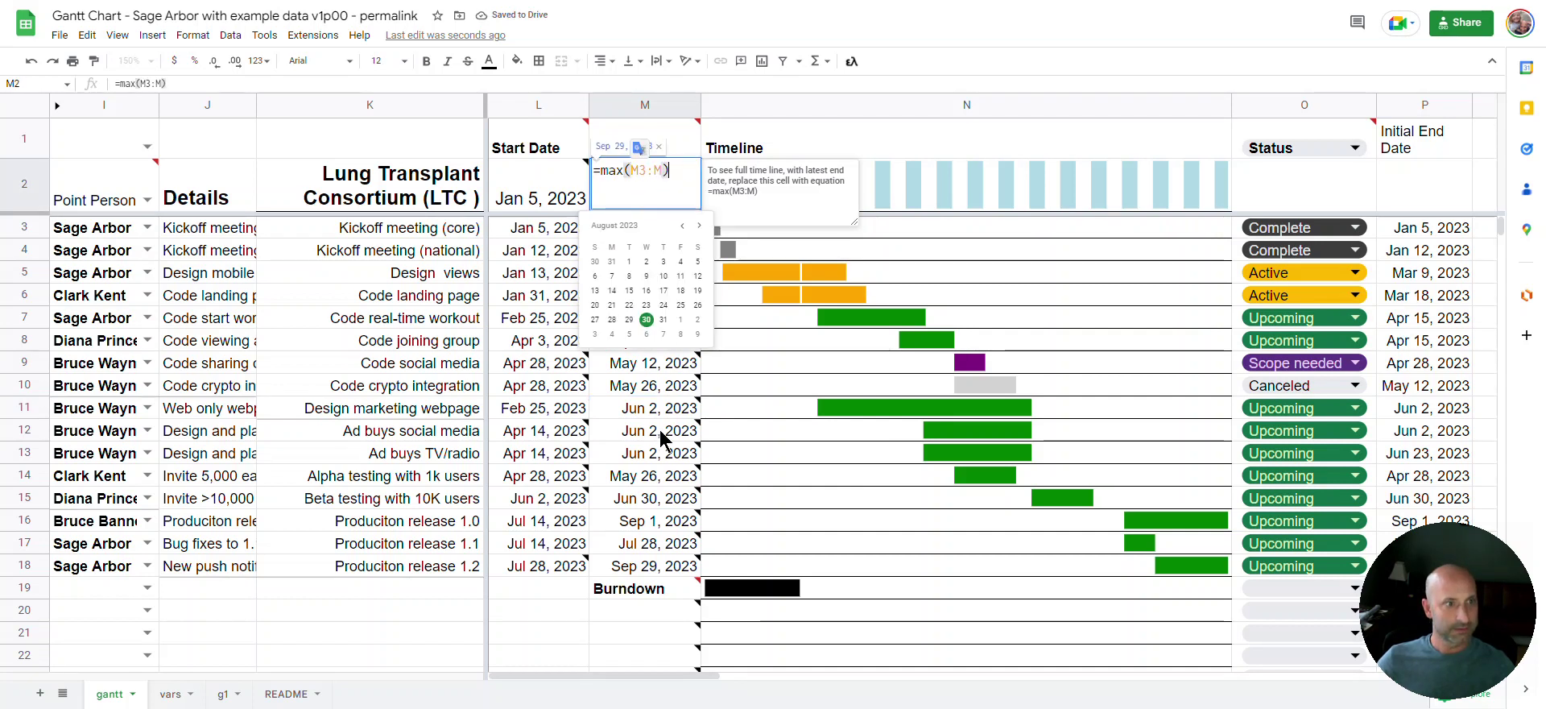
{"action": "left_click", "coordinate": [660, 430]}
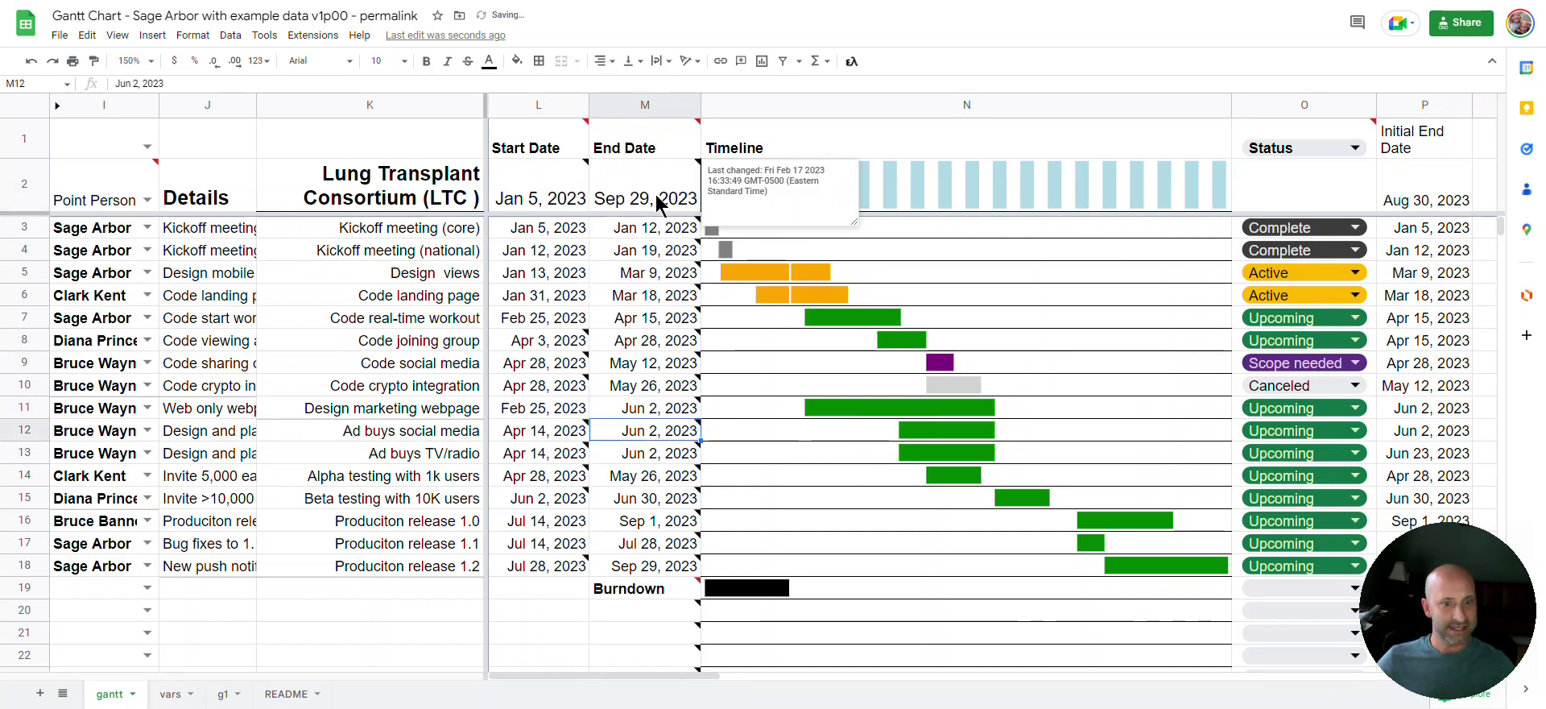
Change the release 1.2 end date in M18 to Sep 29, 2026 and check M2's max formula
{"action": "double_click", "coordinate": [662, 569]}
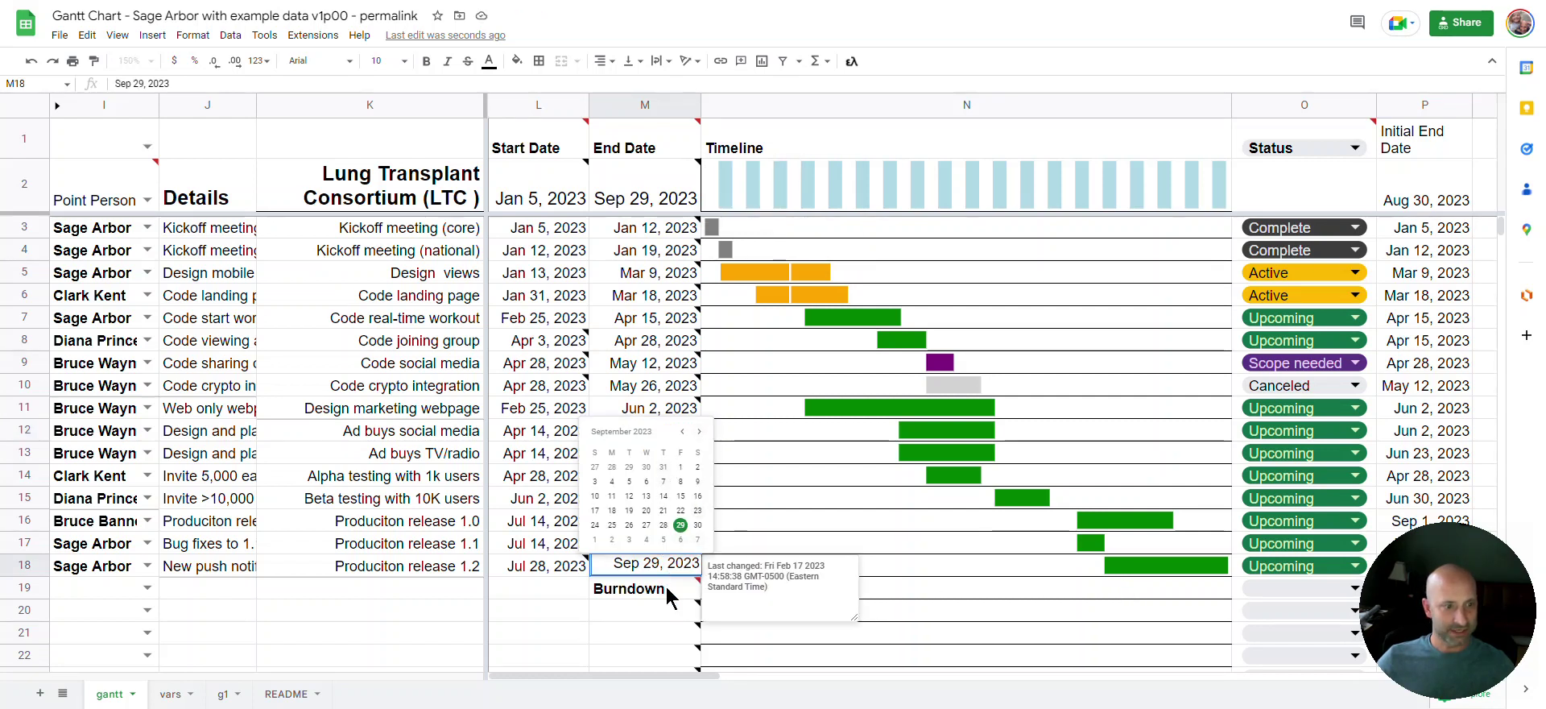
{"action": "left_click_drag", "start_coordinate": [700, 563], "coordinate": [690, 563]}
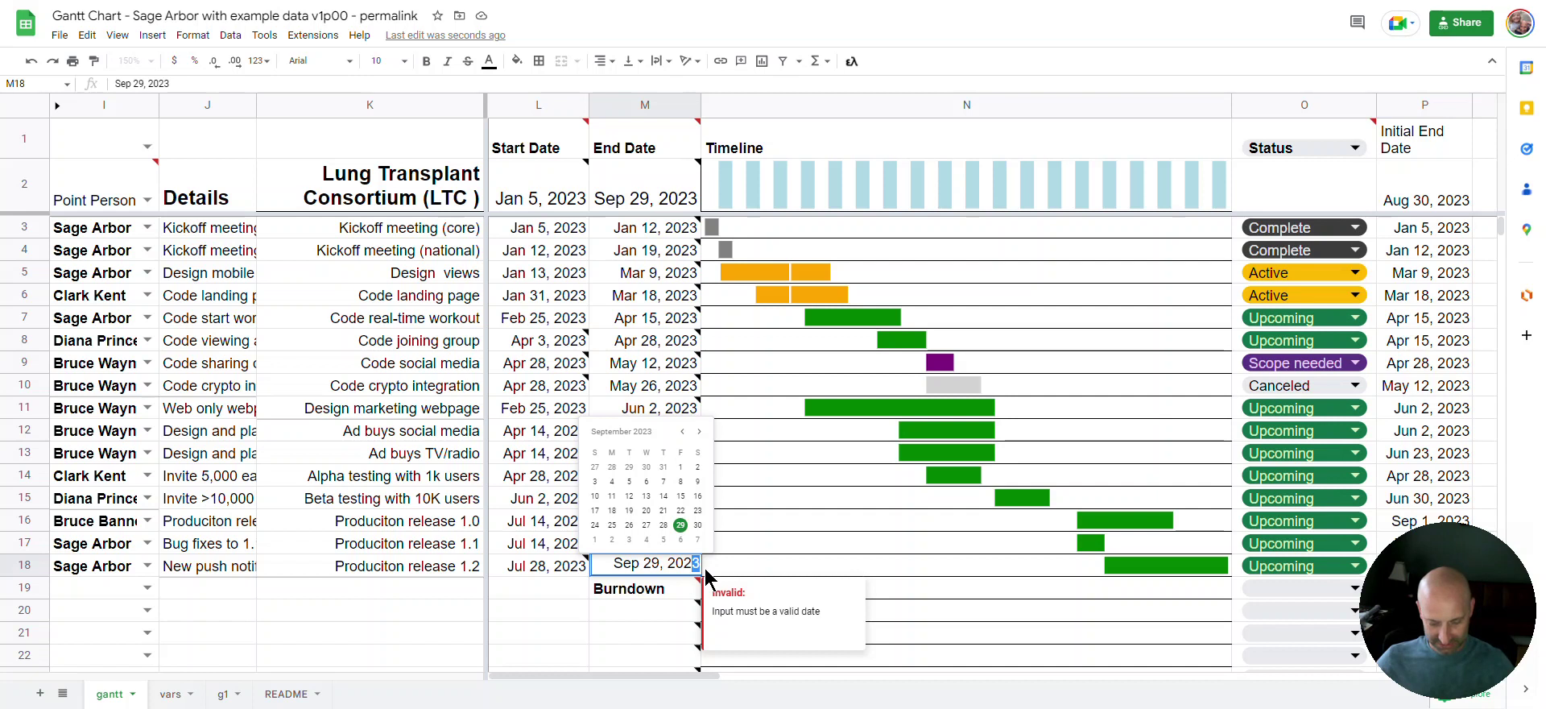
{"action": "type", "text": "6"}
{"action": "key", "text": "Return"}
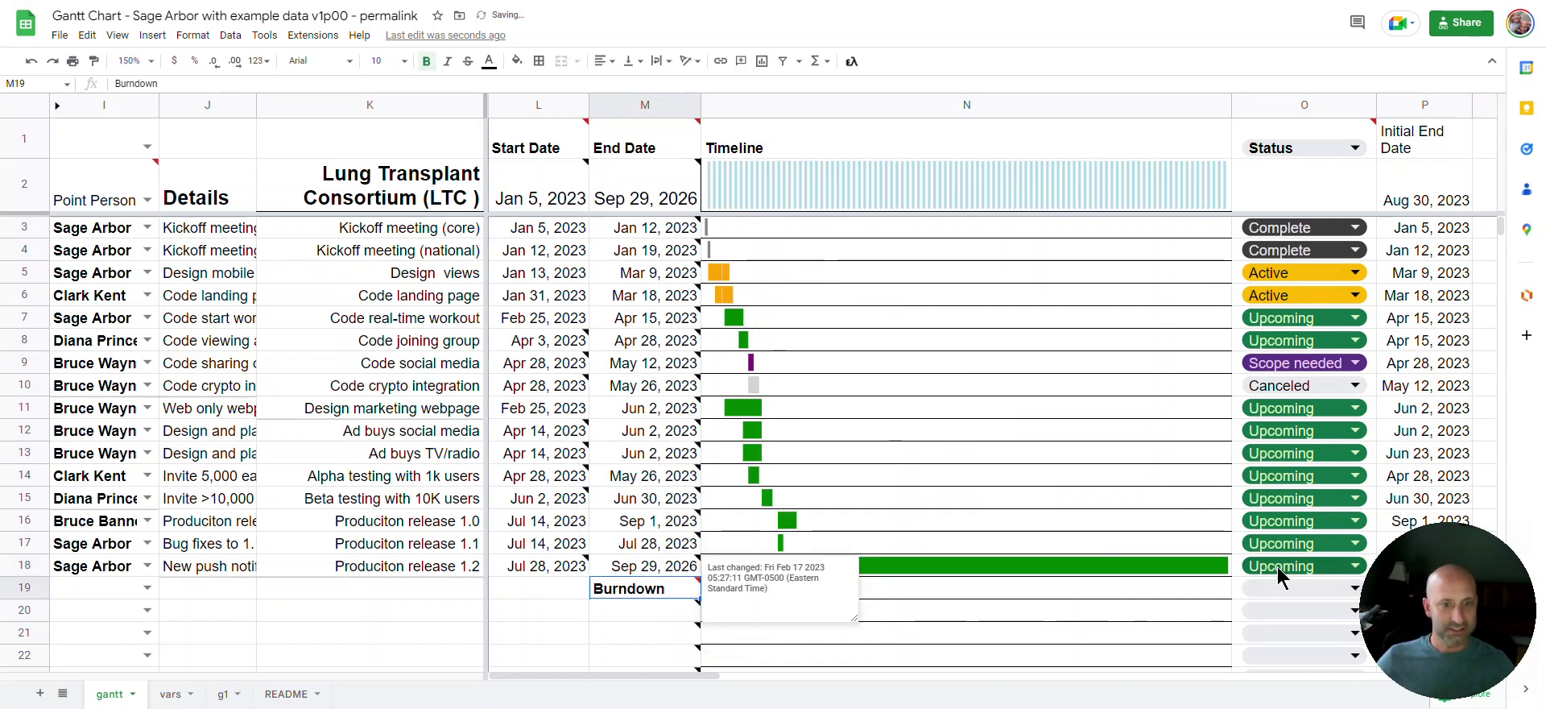
{"action": "left_click", "coordinate": [1138, 640]}
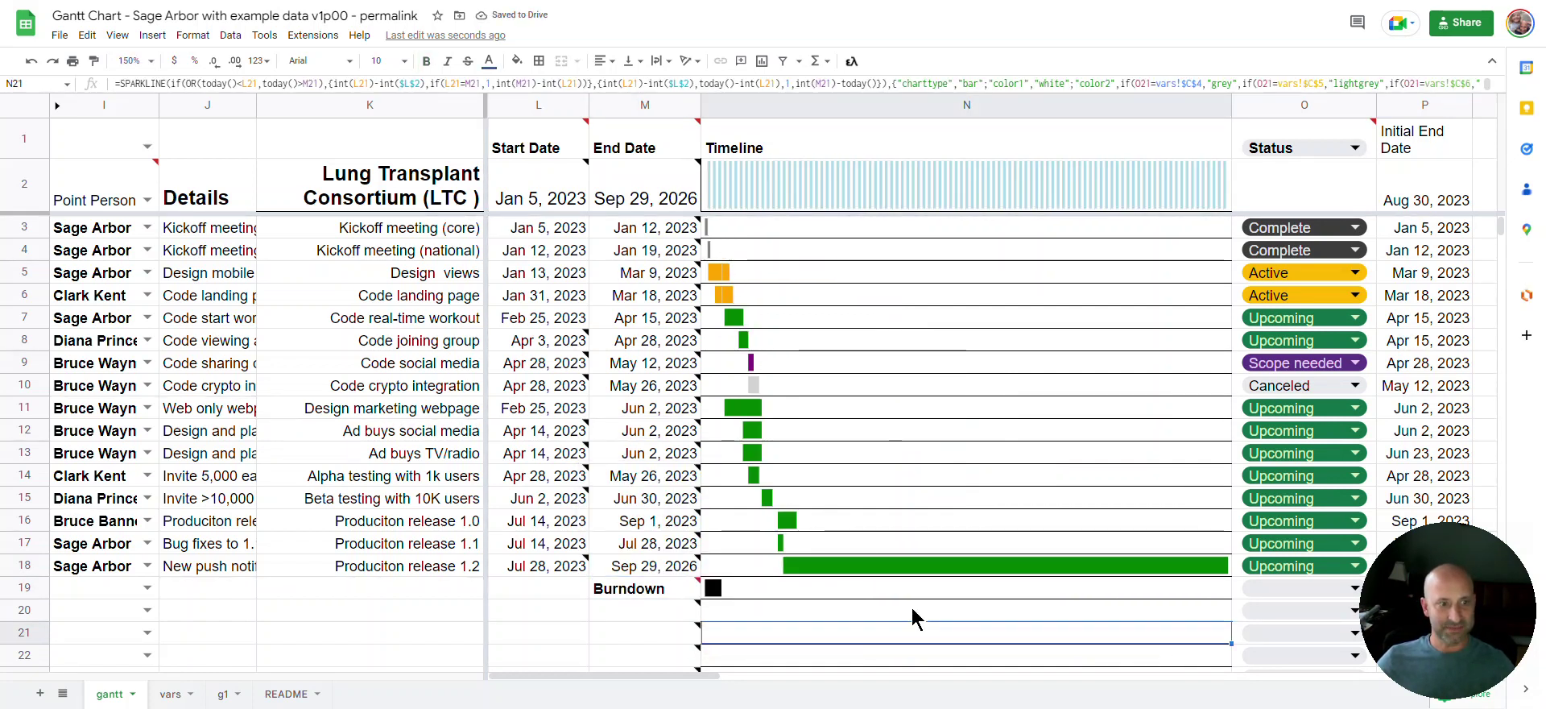
{"action": "double_click", "coordinate": [680, 201]}
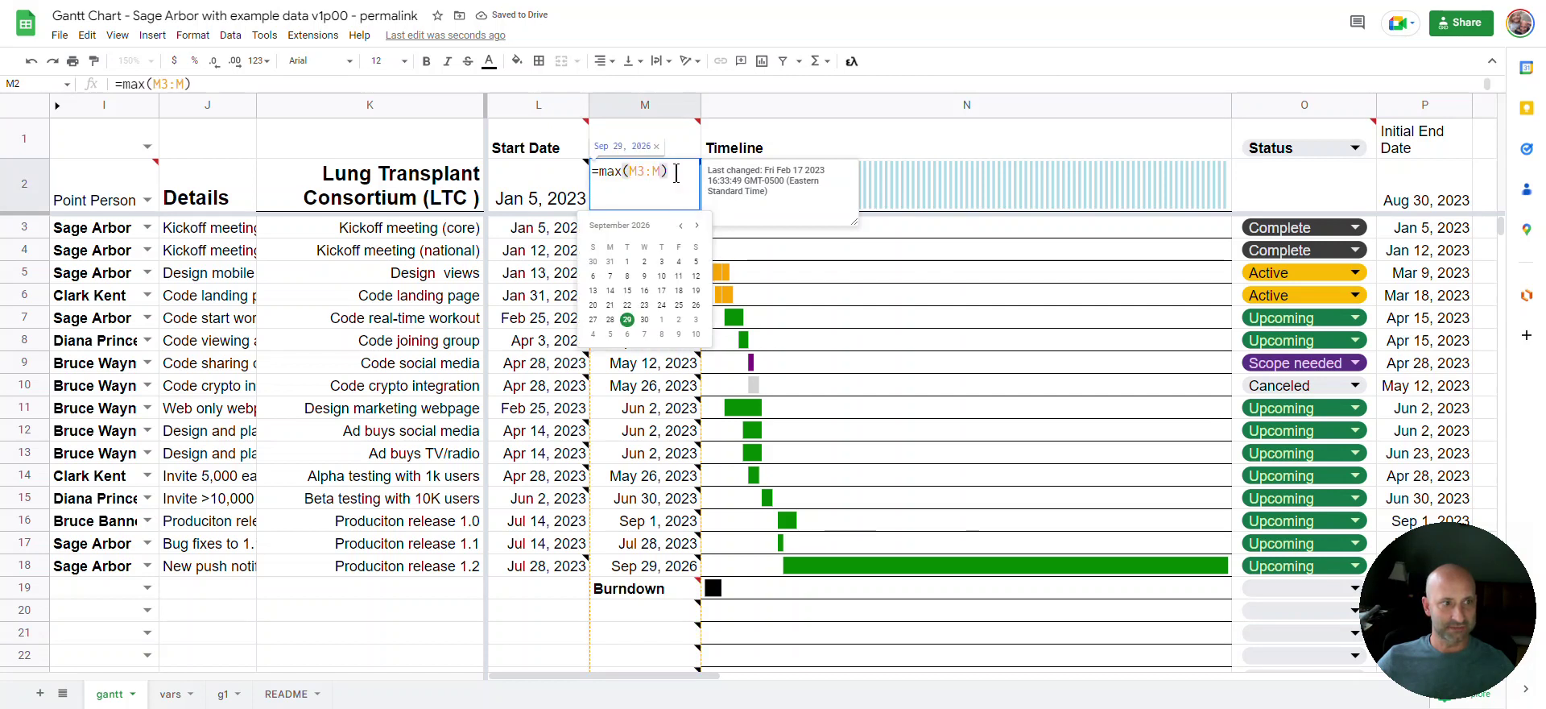
{"action": "key", "text": "Escape"}
{"action": "left_click", "coordinate": [636, 318]}
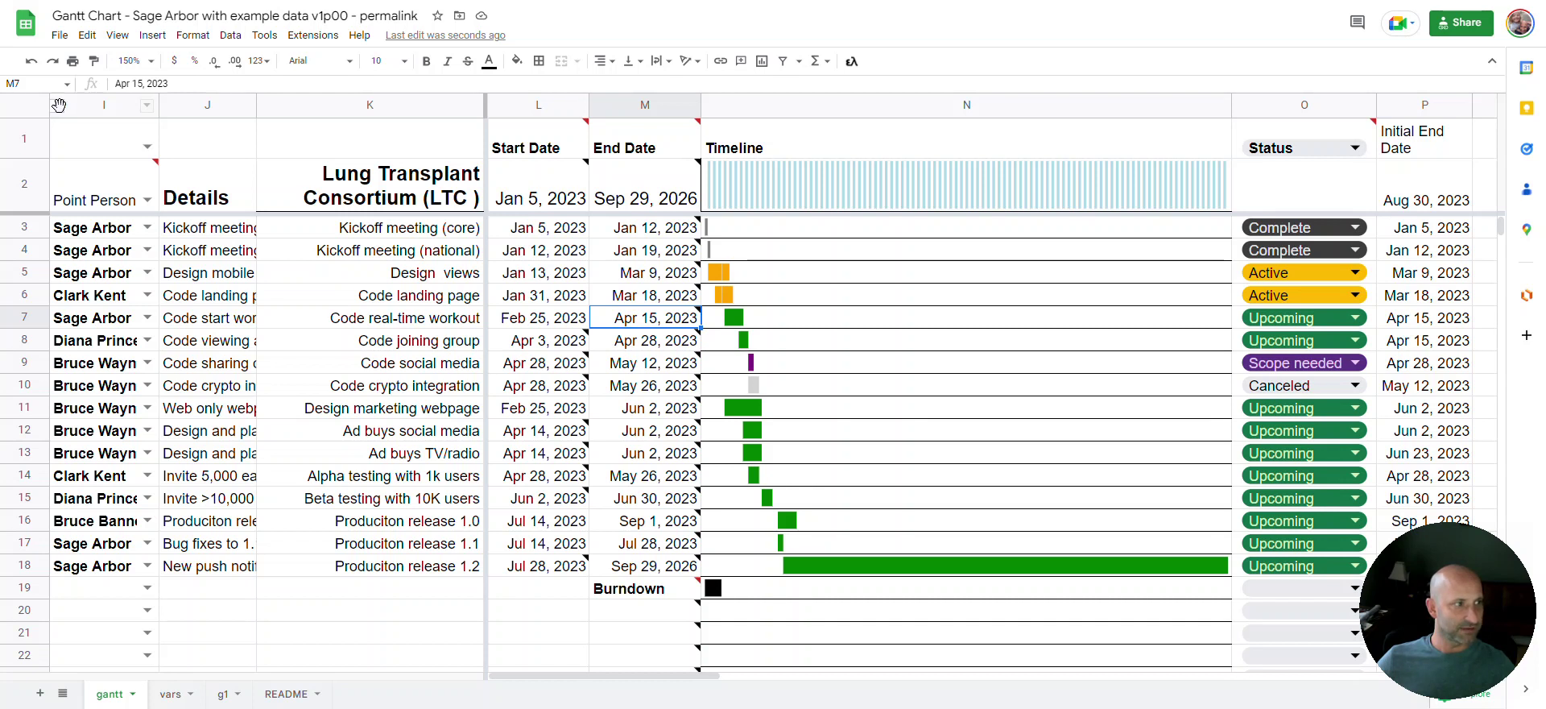
Expand hidden columns A–H and test a sub-level 1 in C10 (WBS 3.2.1), then remove it
{"action": "left_click", "coordinate": [57, 106]}
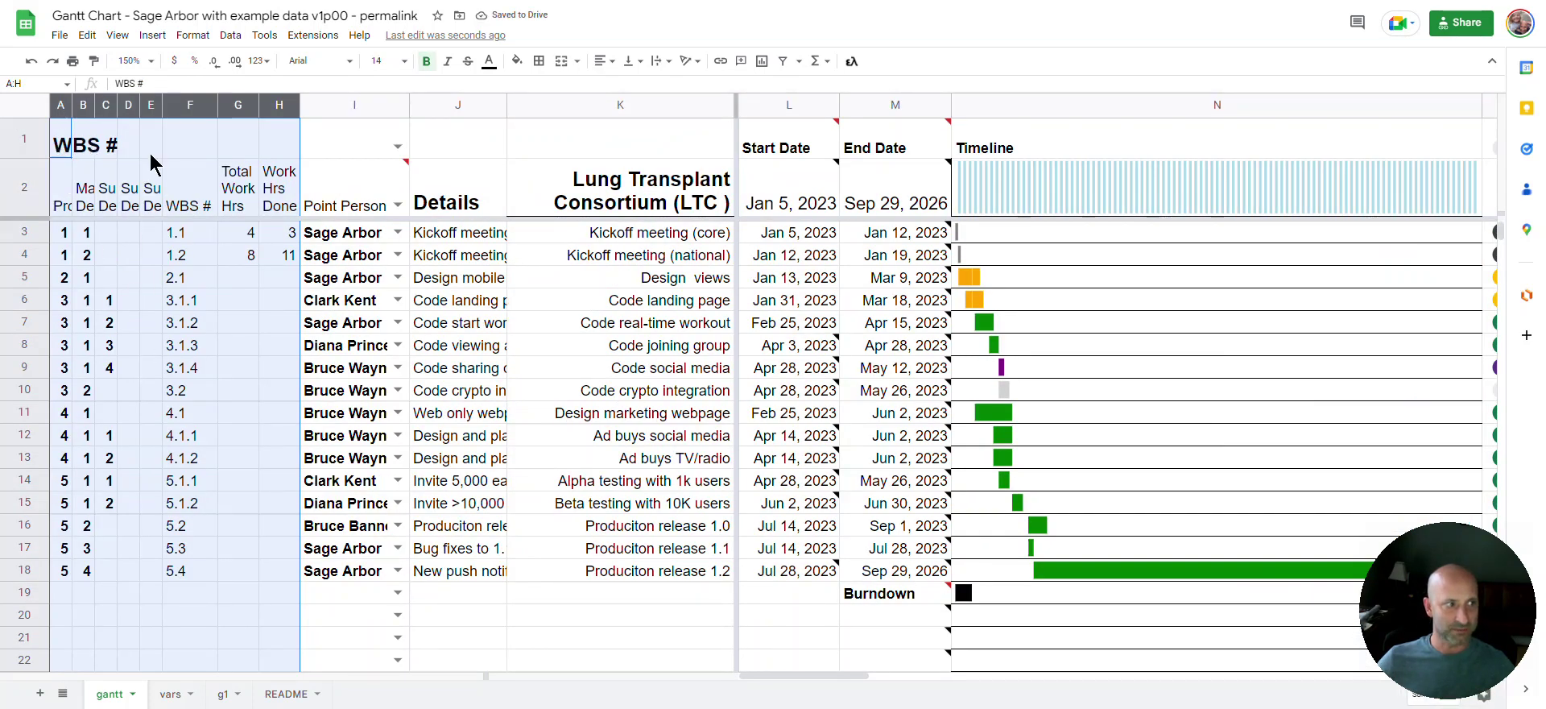
{"action": "left_click", "coordinate": [84, 259]}
{"action": "left_click_drag", "start_coordinate": [64, 234], "coordinate": [111, 379]}
{"action": "left_click", "coordinate": [110, 393]}
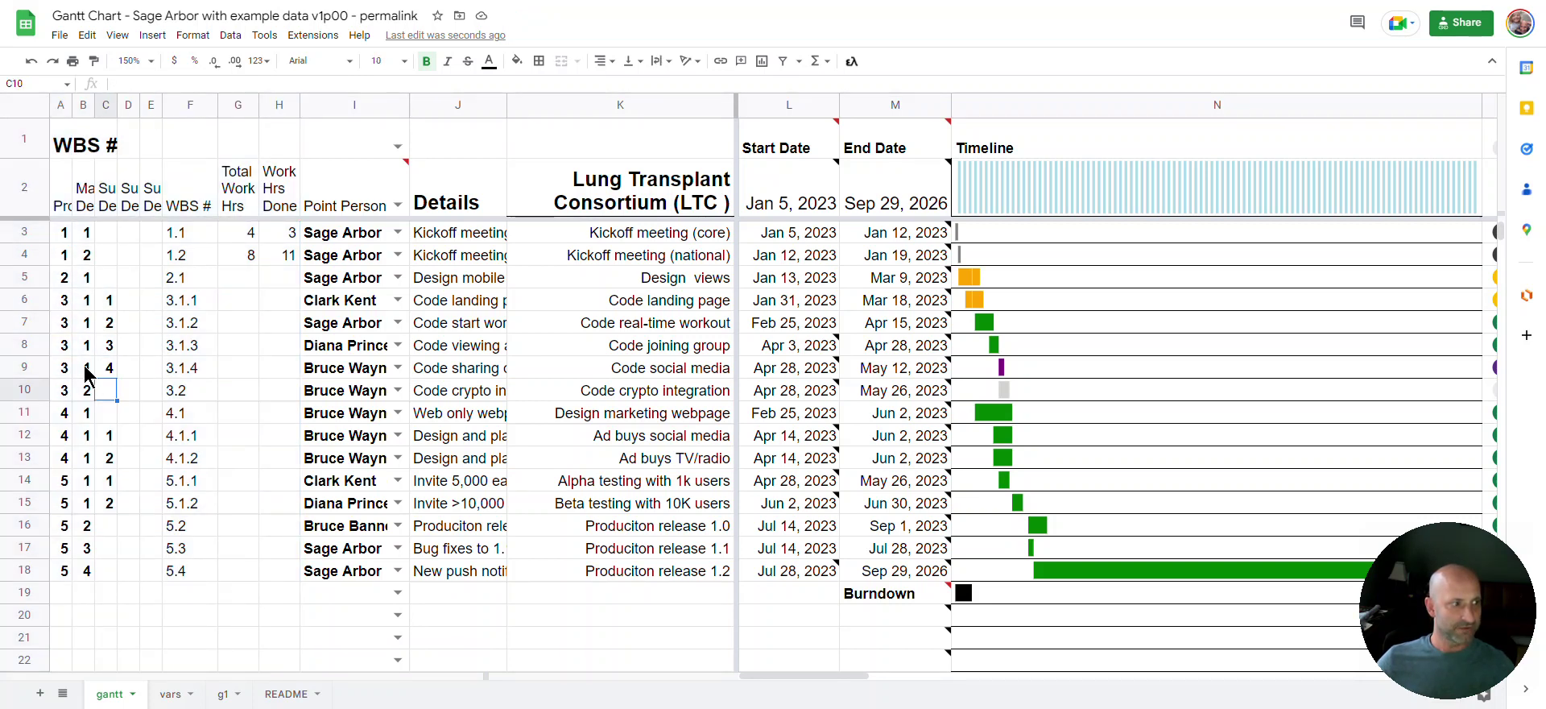
{"action": "type", "text": "1"}
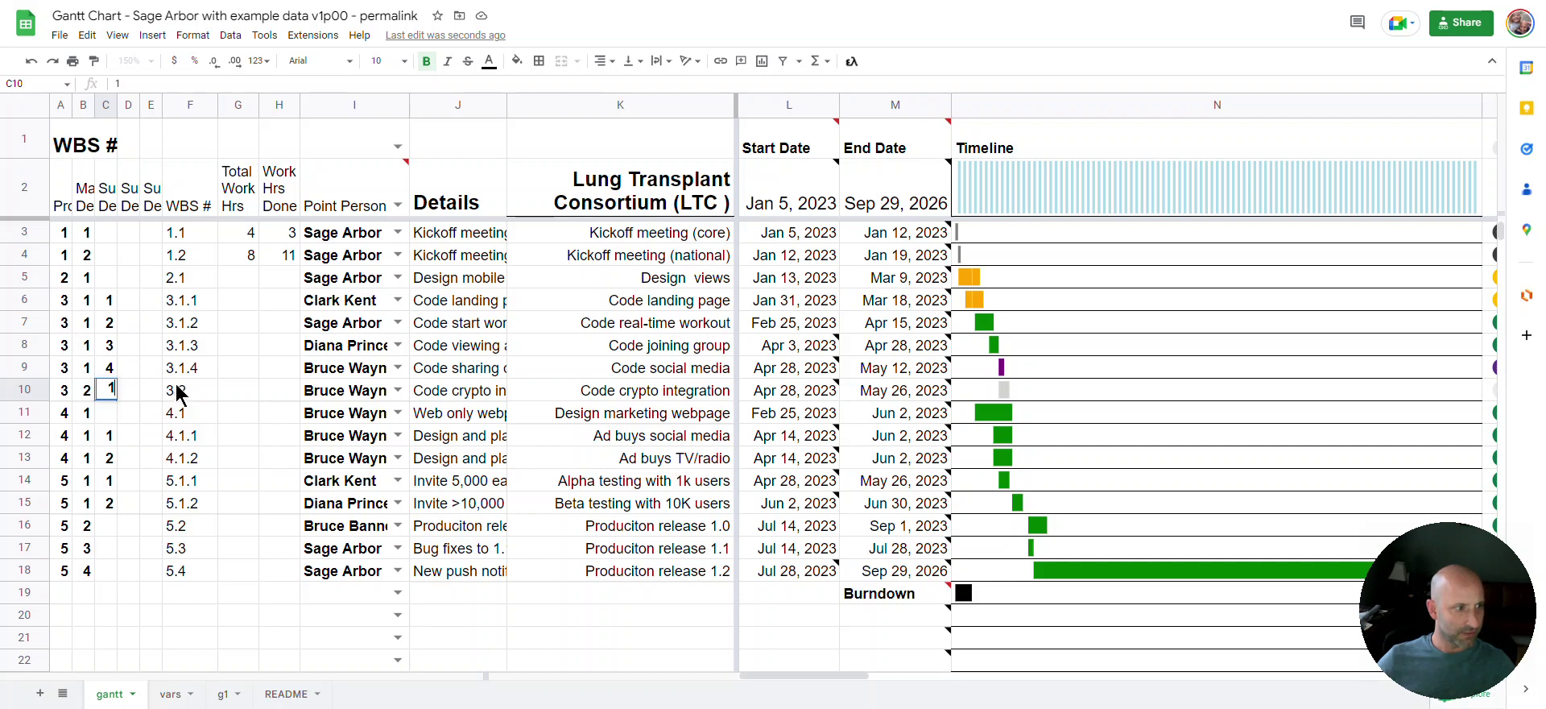
{"action": "left_click", "coordinate": [178, 392]}
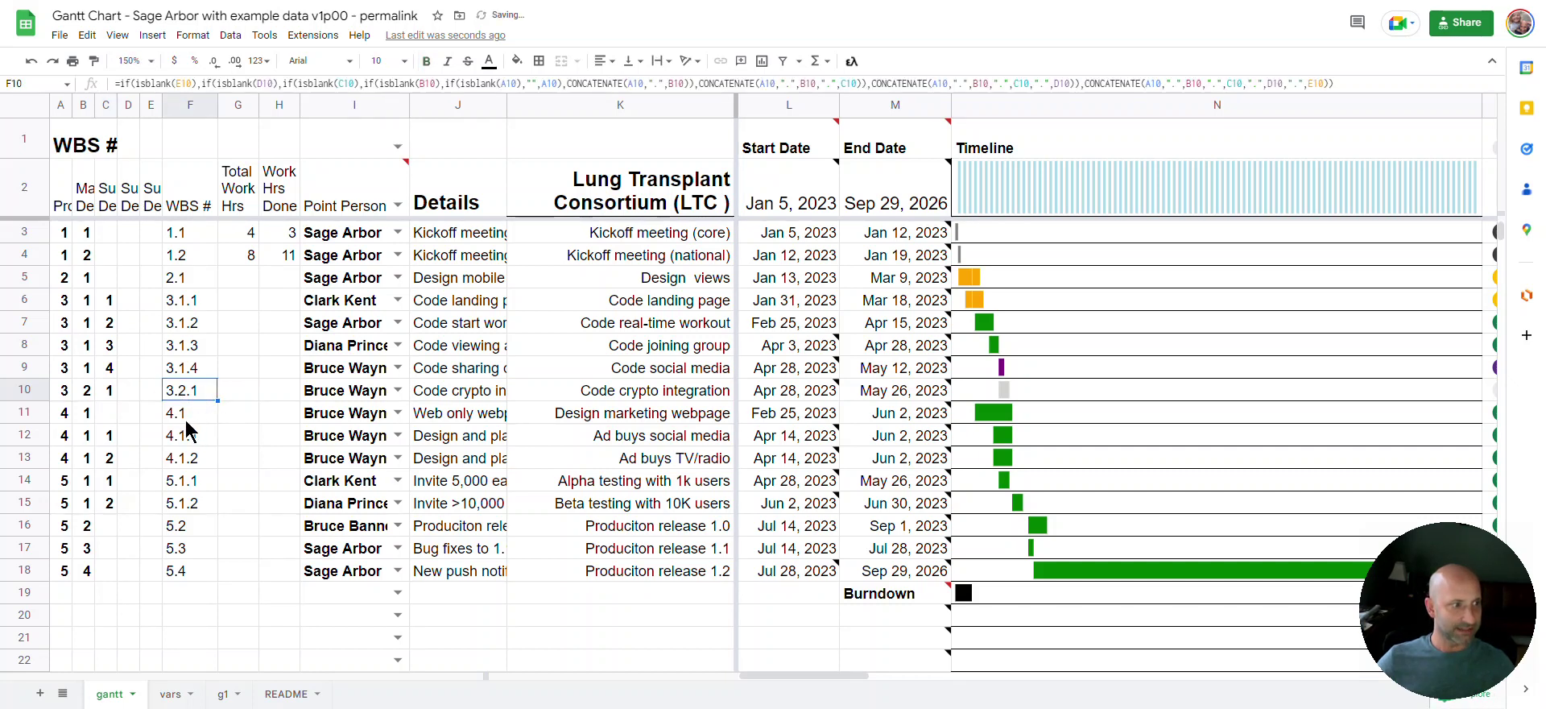
{"action": "left_click", "coordinate": [108, 391]}
{"action": "key", "text": "Delete"}
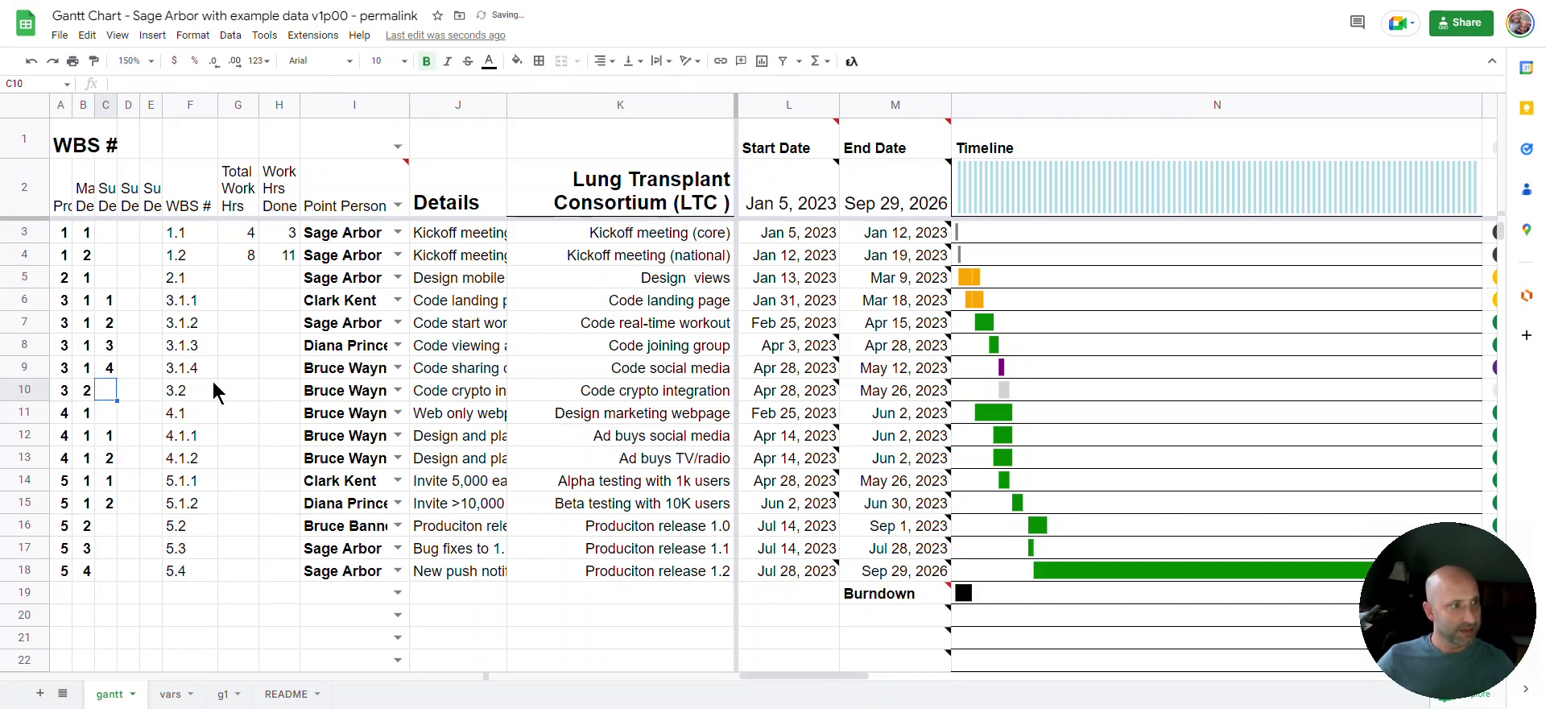
Select the Total Work Hrs figures for the first two tasks, then open the g1 sheet
{"action": "left_click", "coordinate": [237, 105]}
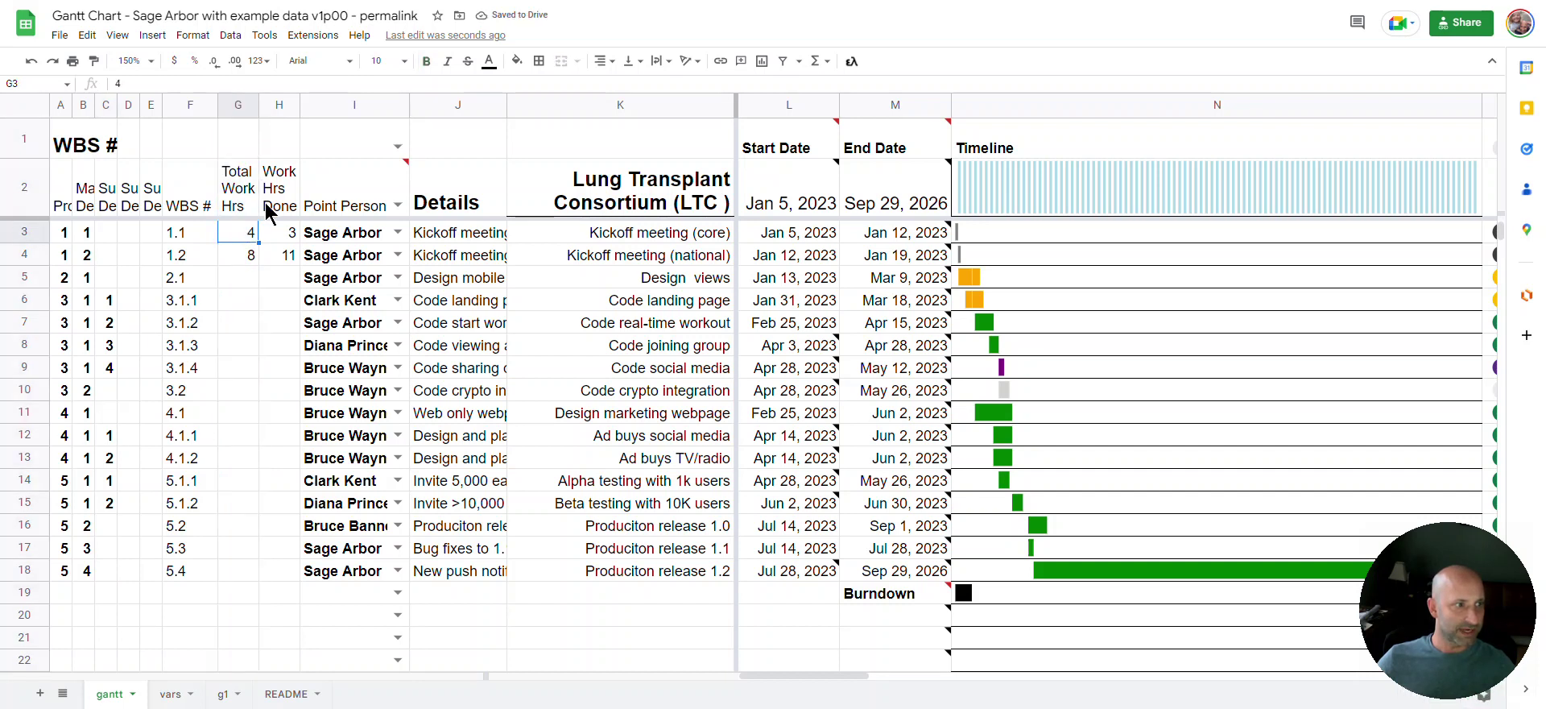
{"action": "left_click_drag", "start_coordinate": [274, 232], "coordinate": [242, 254]}
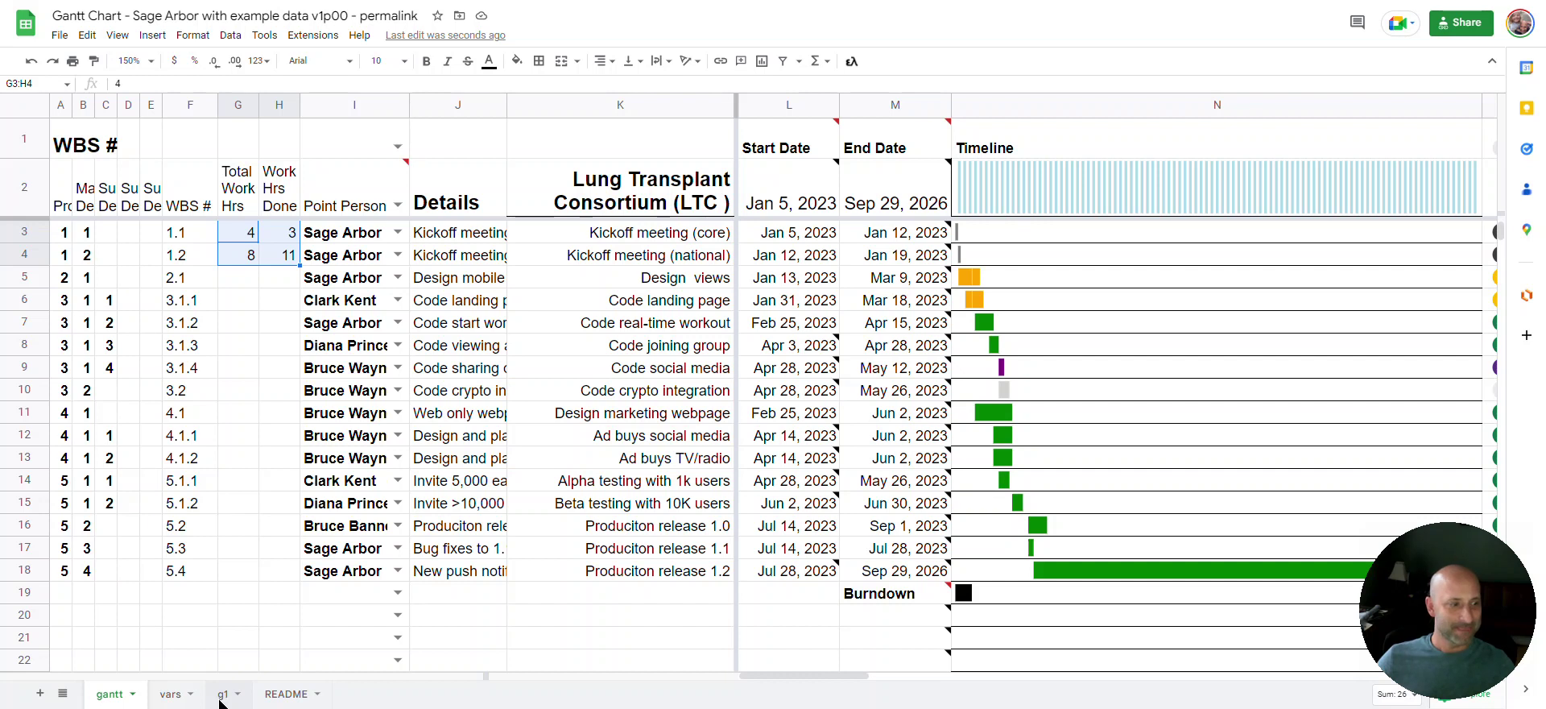
{"action": "left_click", "coordinate": [221, 694]}
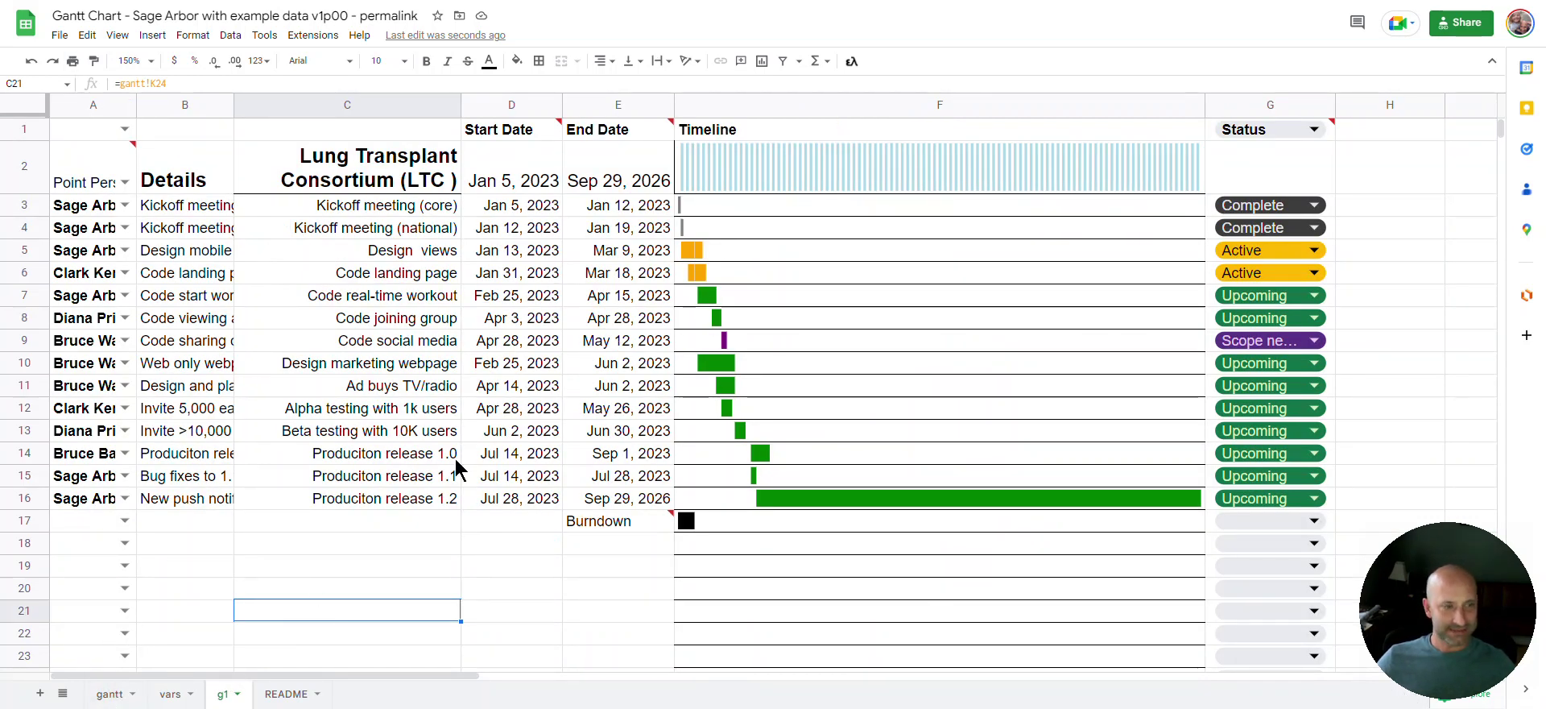
Move from the gantt sheet to the g1 tab and bring up the File menu's Share options
{"action": "key", "text": "ctrl+shift+Page_Up"}
{"action": "key", "text": "ctrl+shift+Page_Up"}
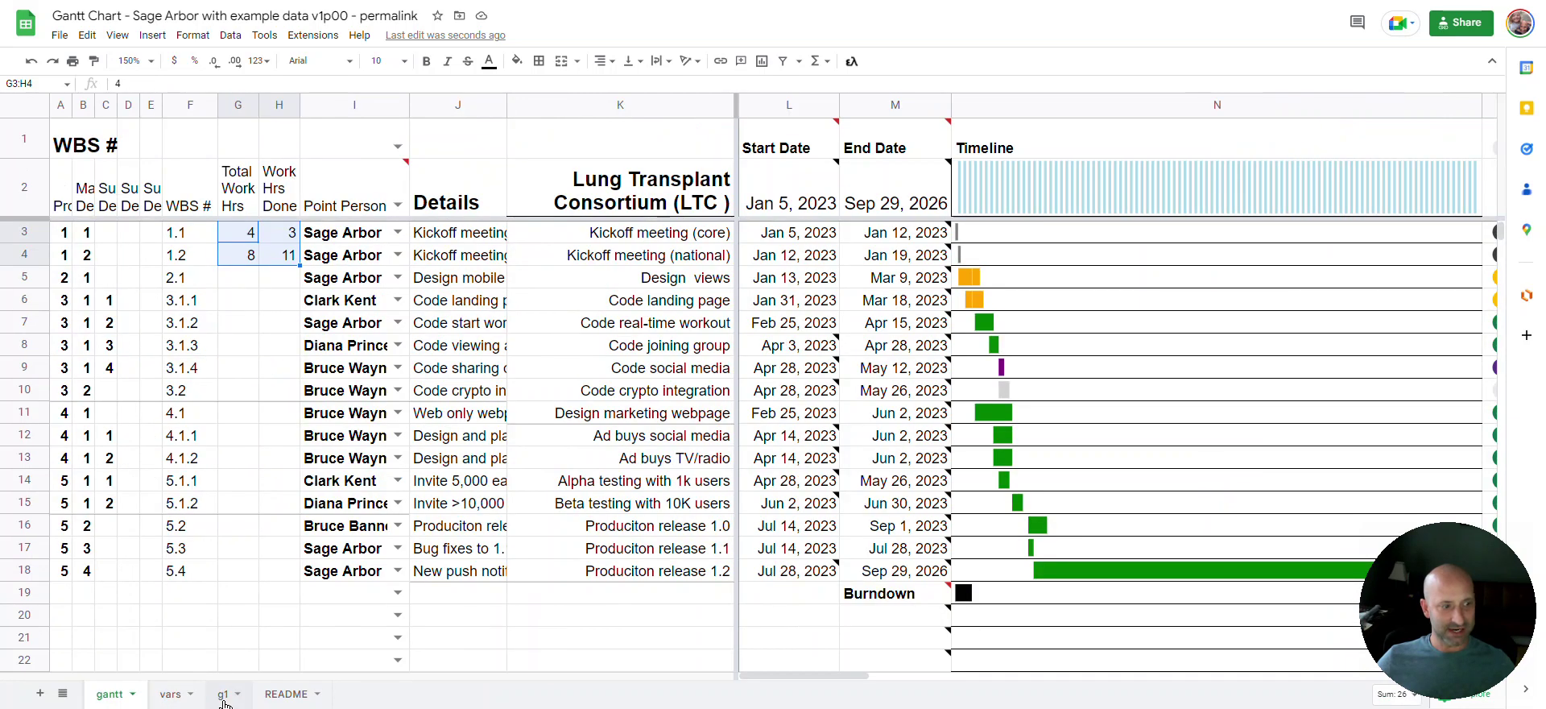
{"action": "left_click", "coordinate": [224, 697]}
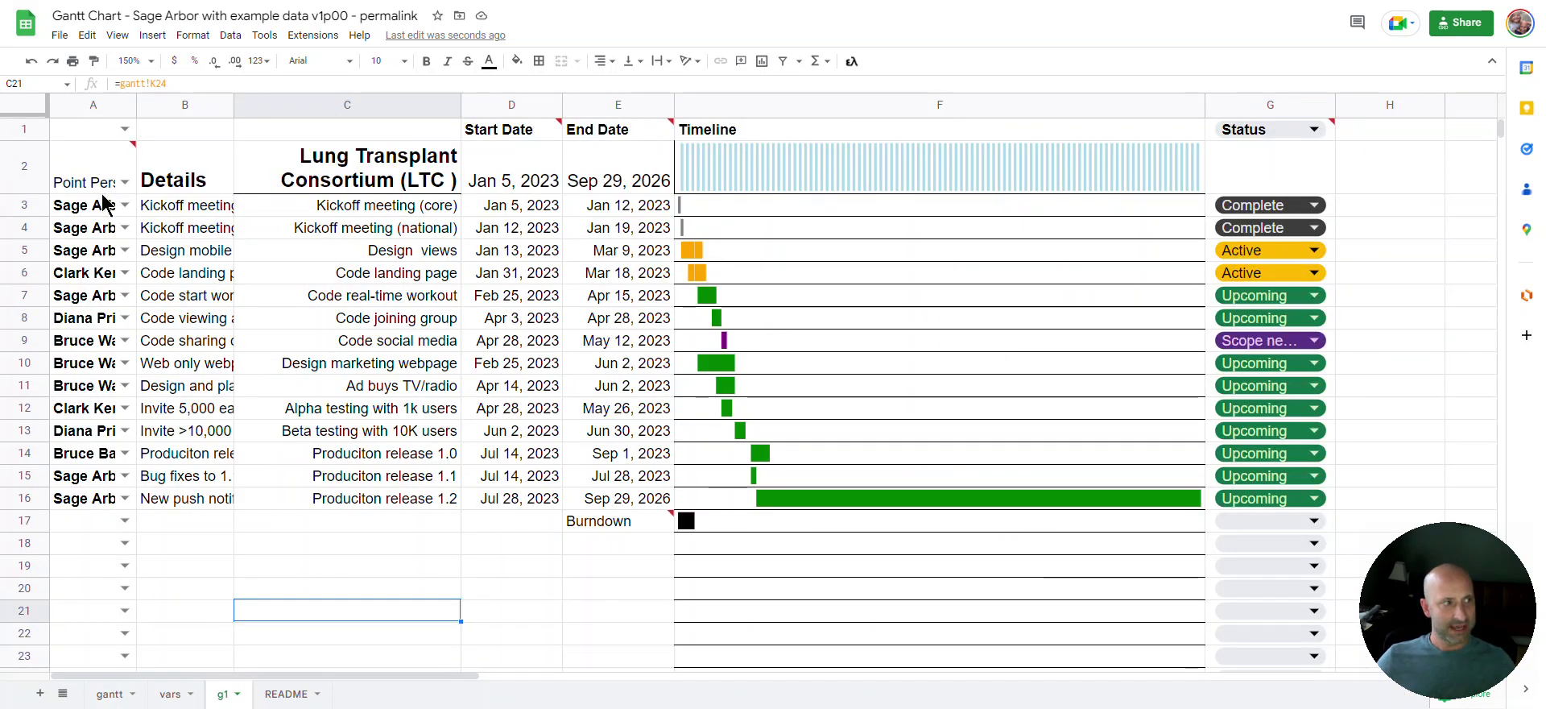
{"action": "left_click", "coordinate": [61, 36]}
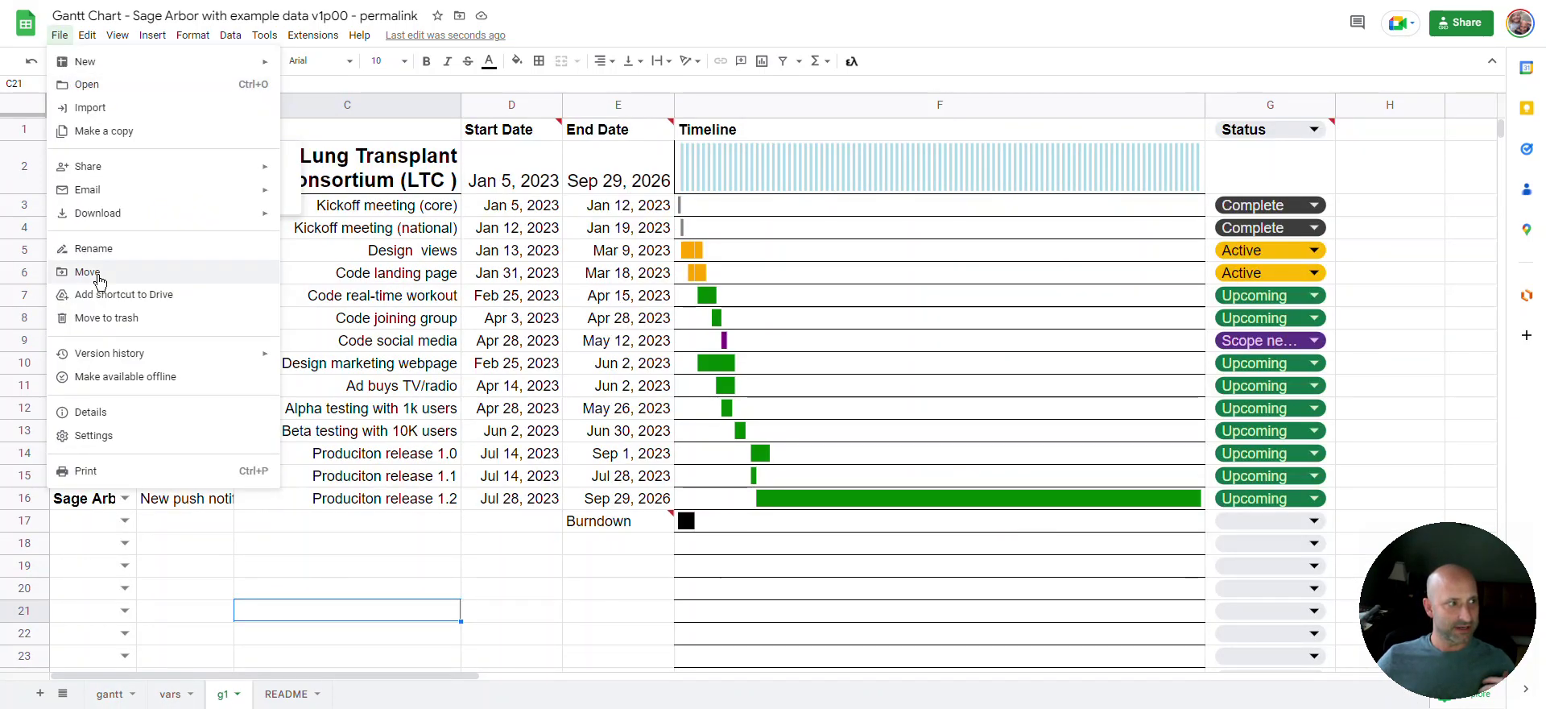
Publish to web with the sheet limited to g1, confirm, close the dialog, and switch to README
{"action": "mouse_move", "coordinate": [120, 169]}
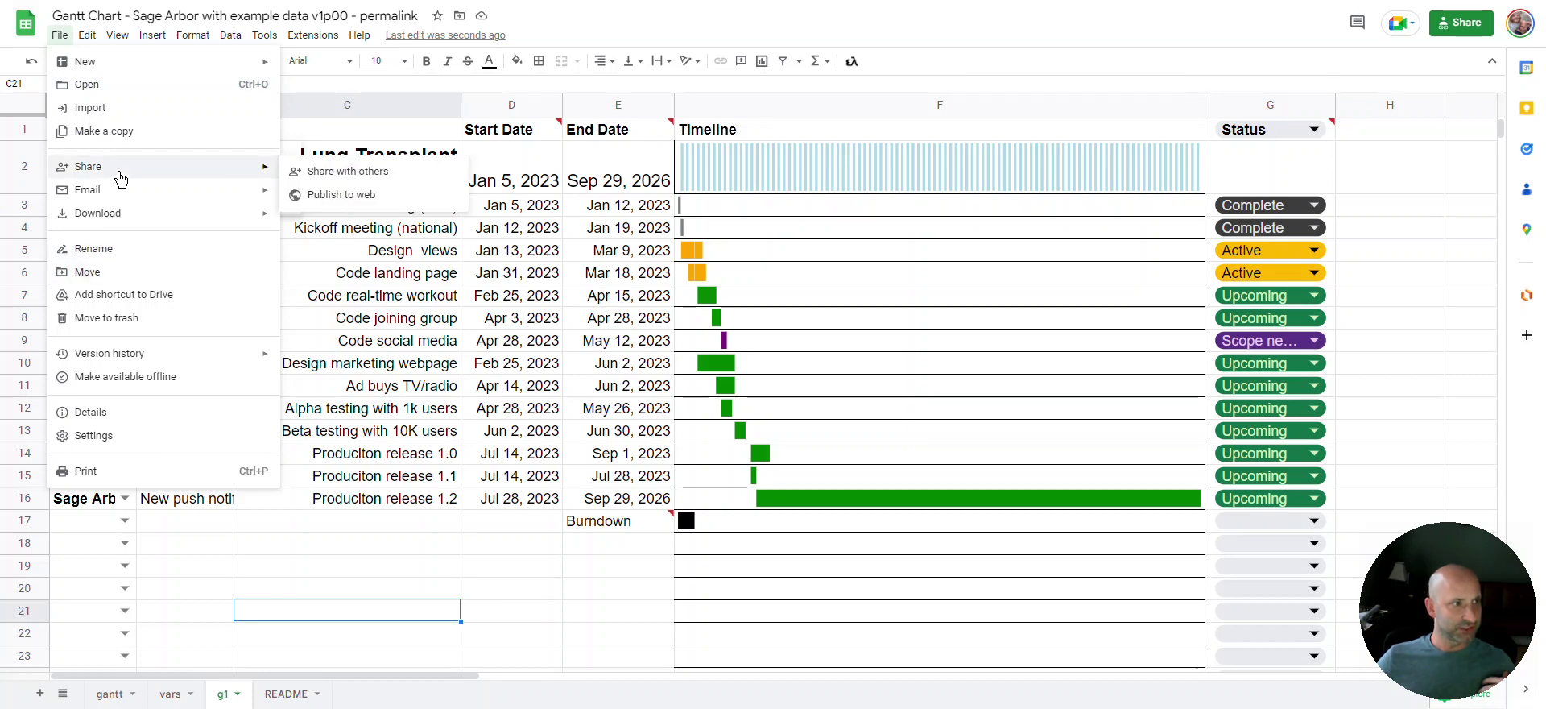
{"action": "left_click", "coordinate": [322, 192]}
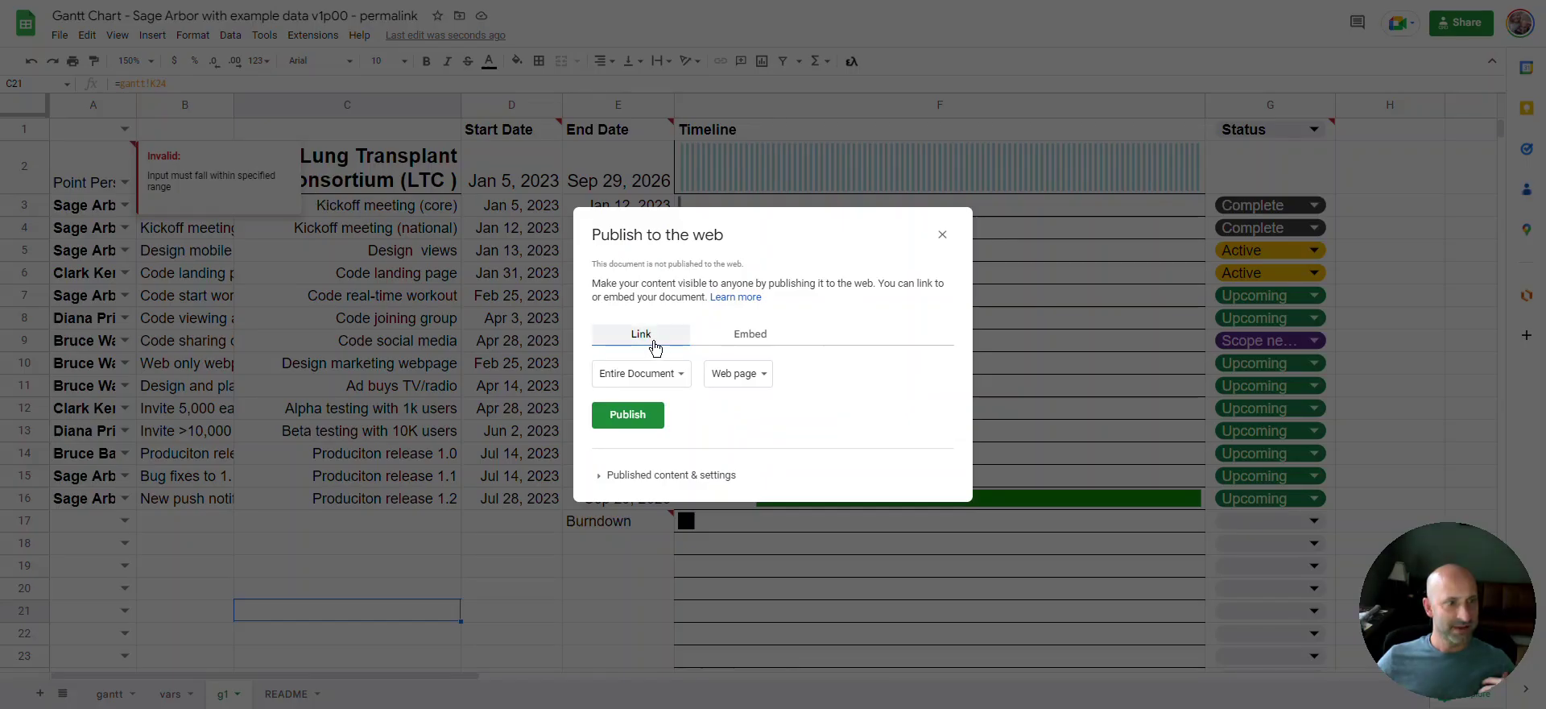
{"action": "left_click", "coordinate": [671, 380]}
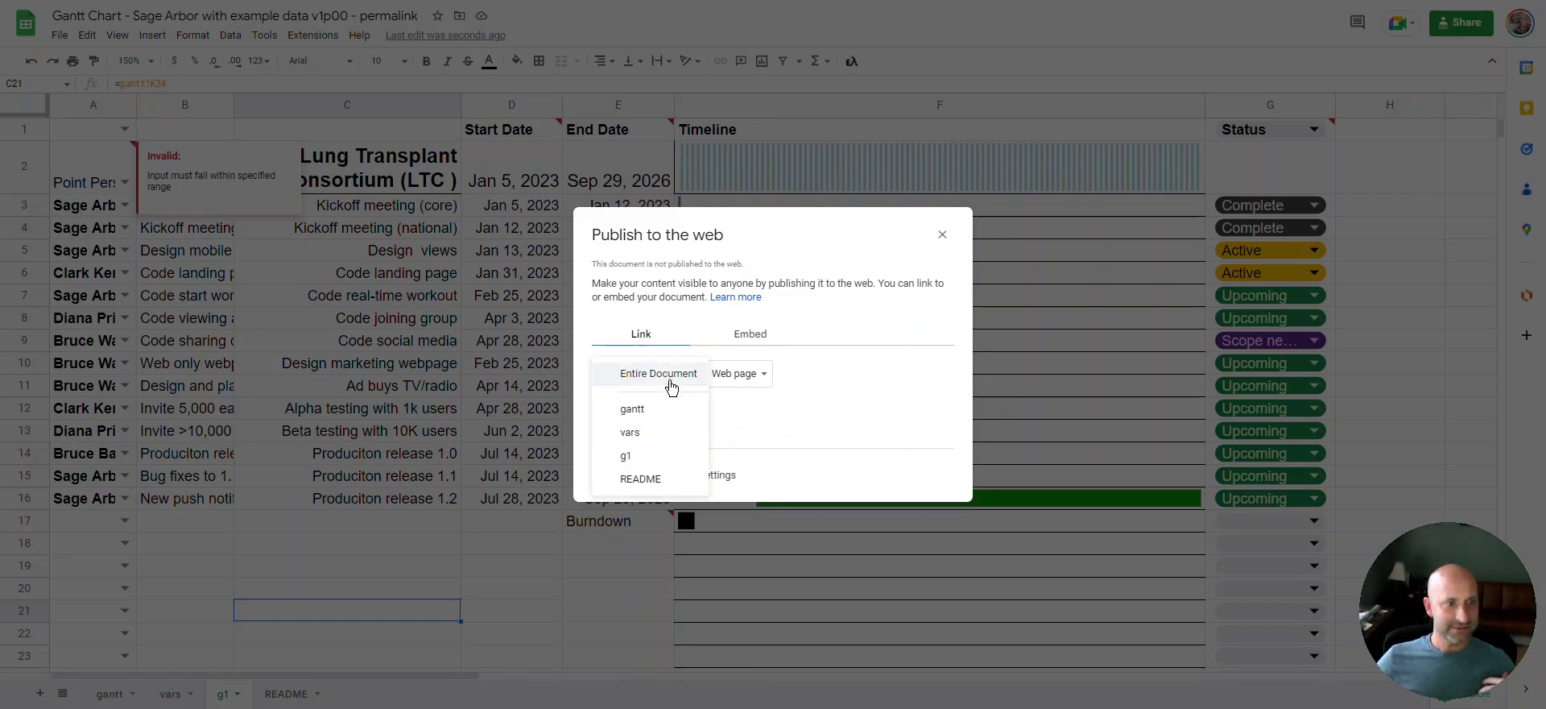
{"action": "left_click", "coordinate": [645, 455]}
{"action": "left_click", "coordinate": [641, 415]}
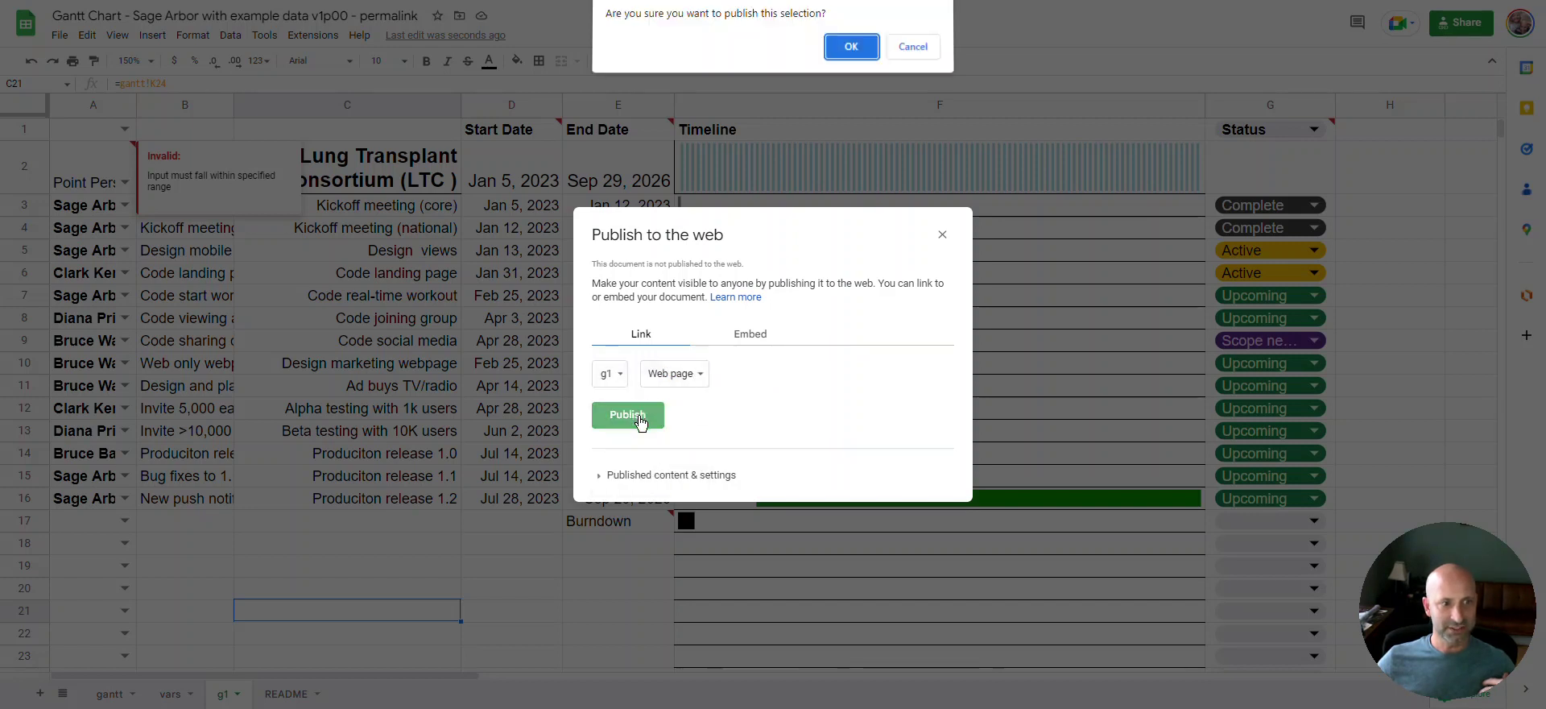
{"action": "left_click", "coordinate": [848, 48]}
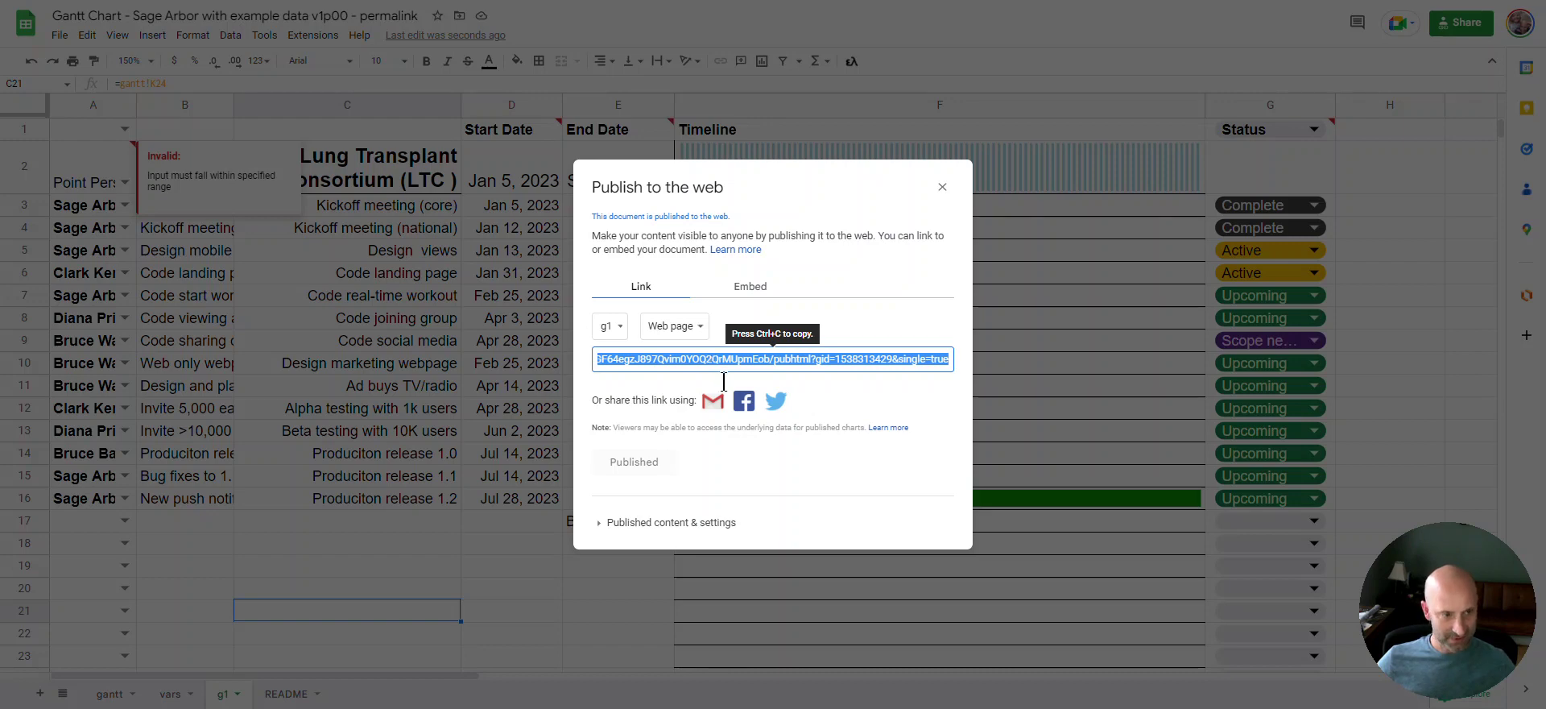
{"action": "left_click", "coordinate": [942, 187]}
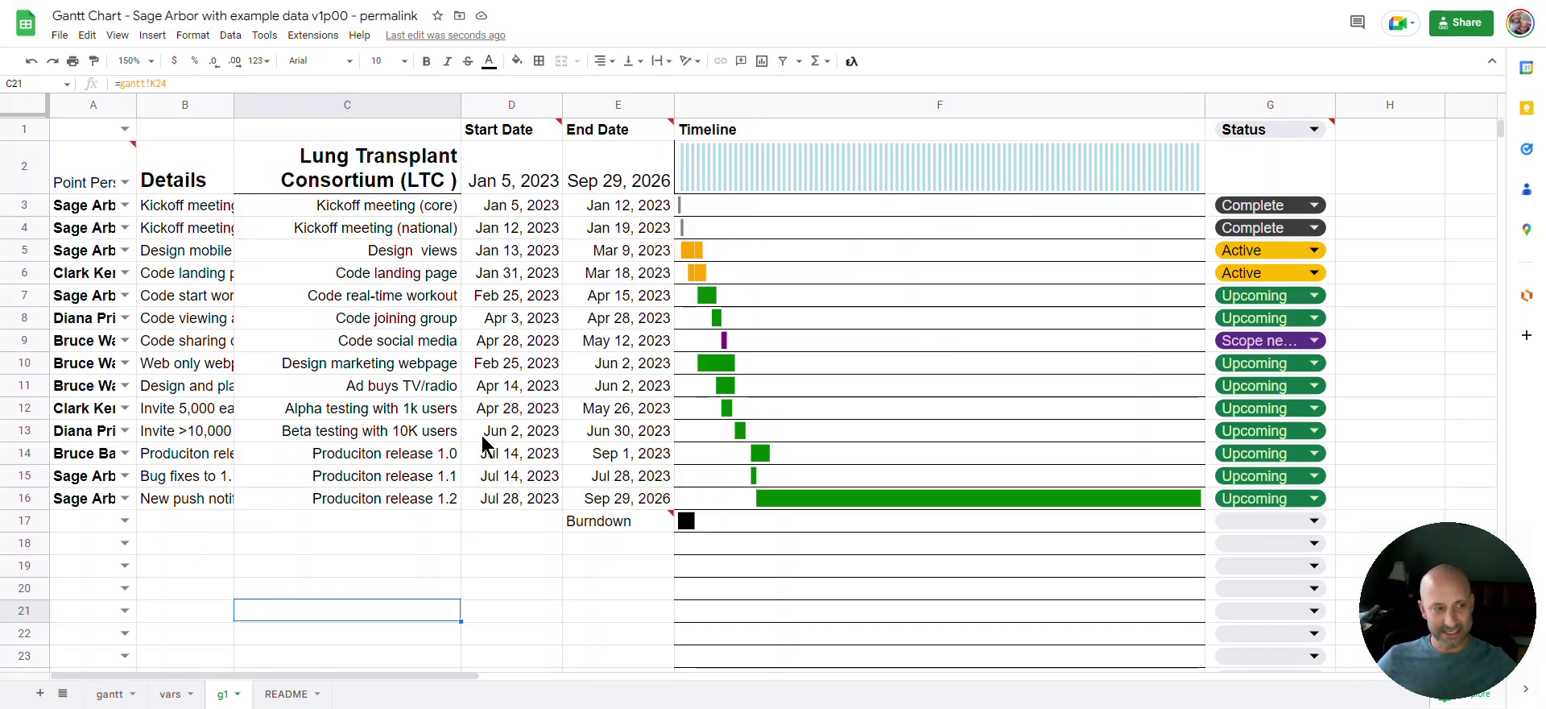
{"action": "left_click", "coordinate": [287, 694]}
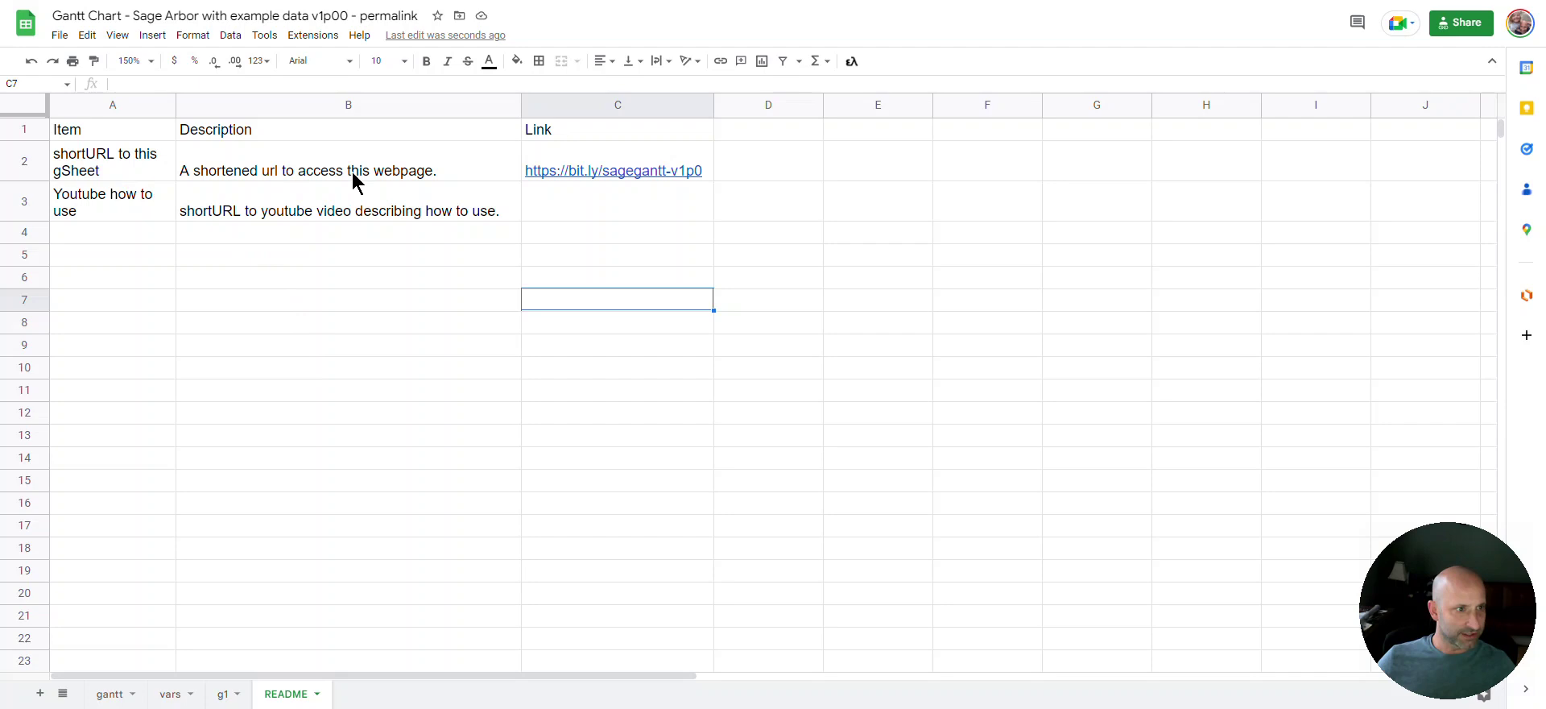
Enter two contact e-mail addresses in README cells B5 and B6, then return to the gantt sheet
{"action": "left_click", "coordinate": [245, 252]}
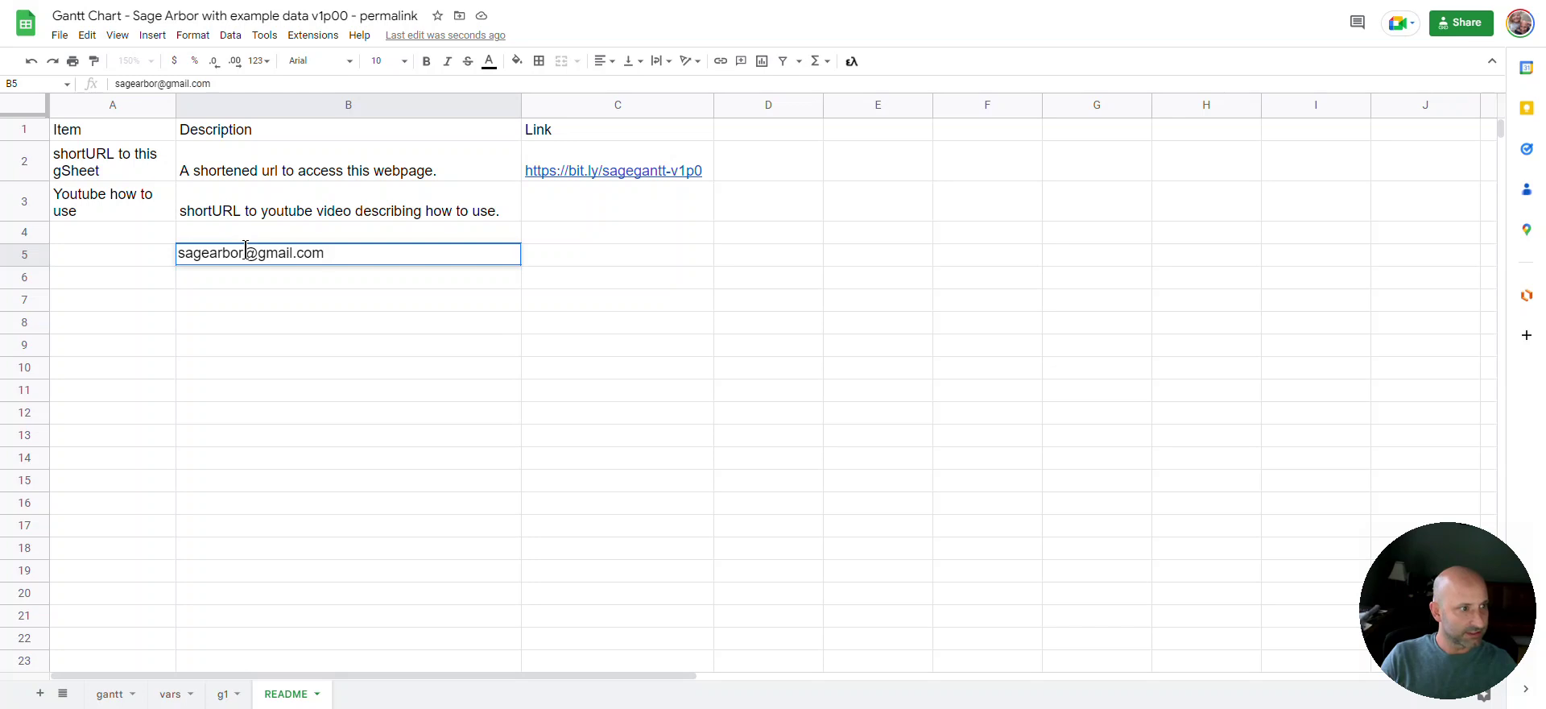
{"action": "key", "text": "Return"}
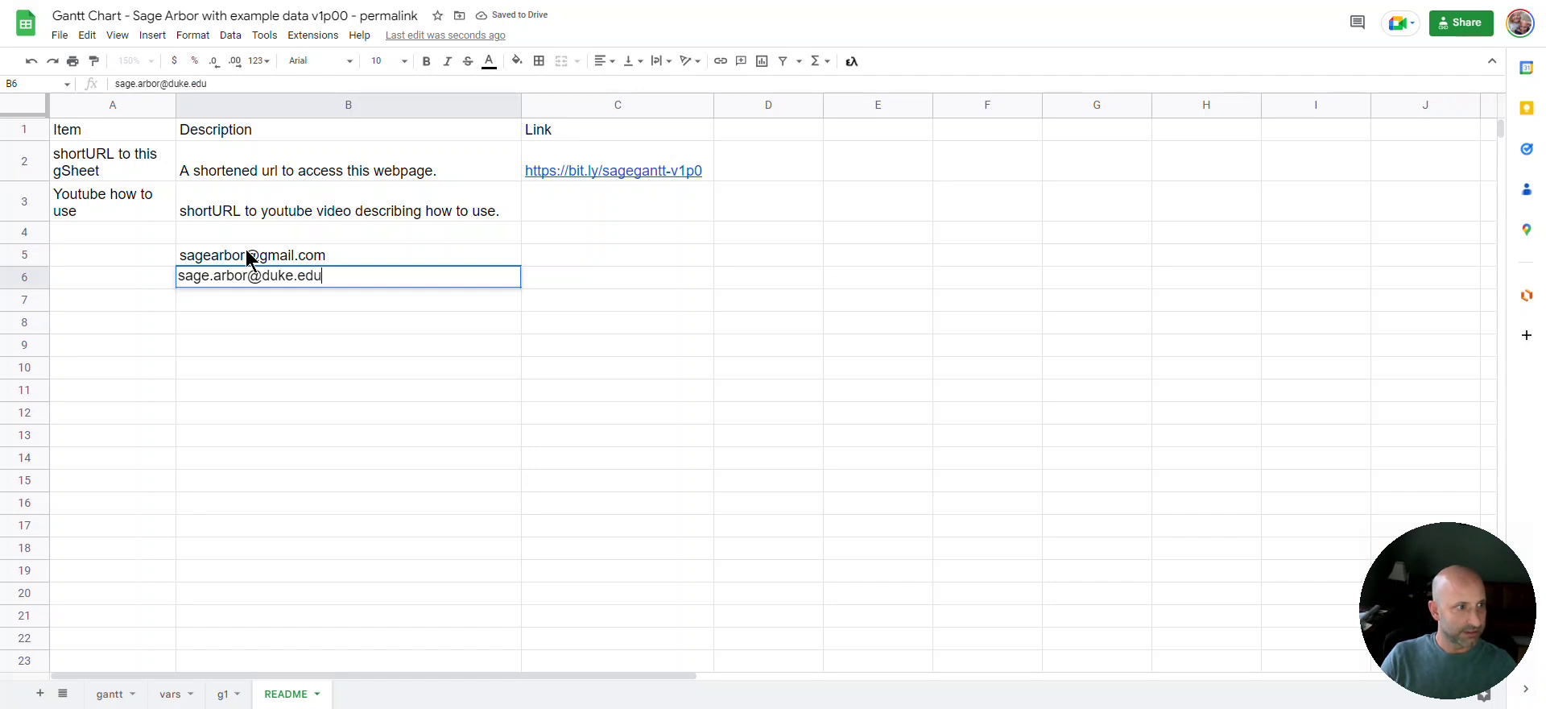
{"action": "key", "text": "Return"}
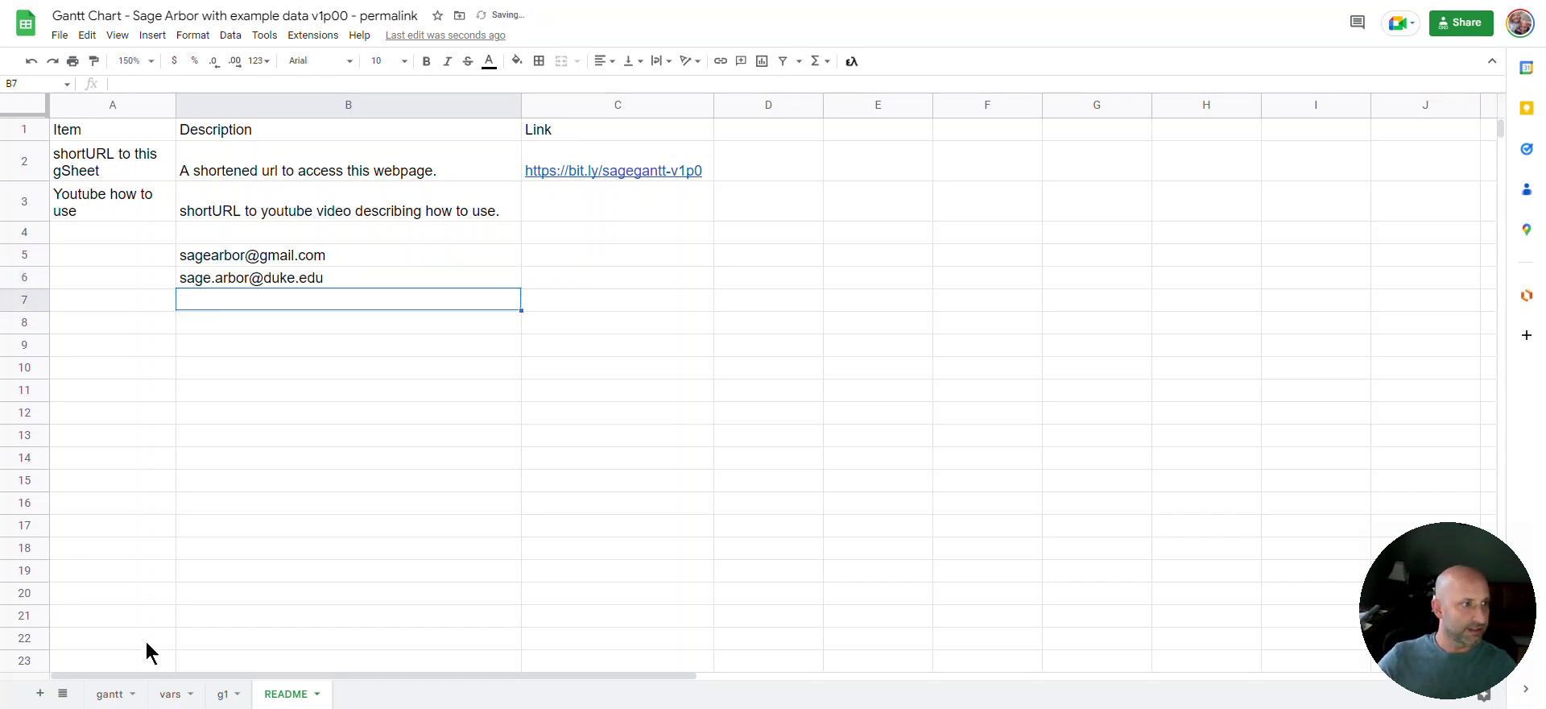
{"action": "left_click", "coordinate": [118, 699]}
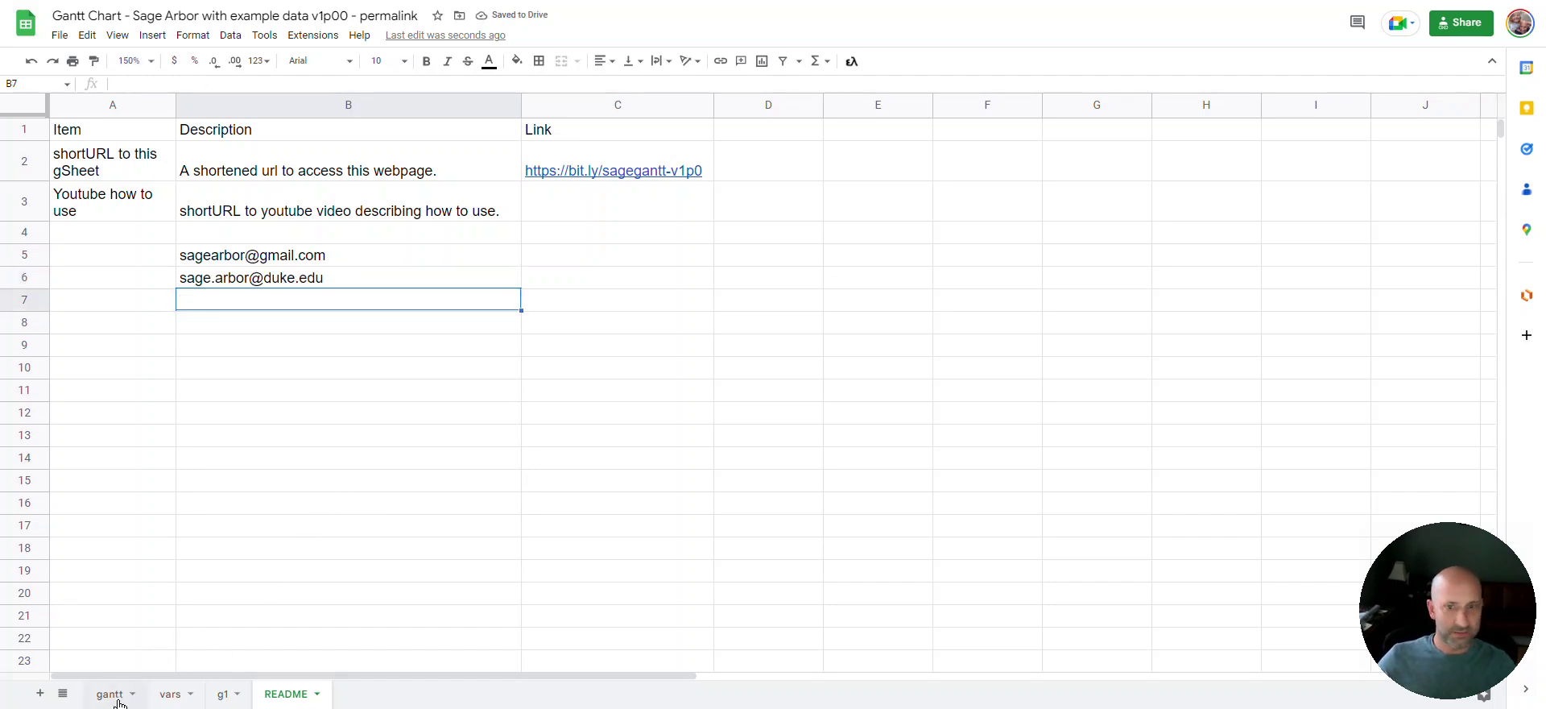